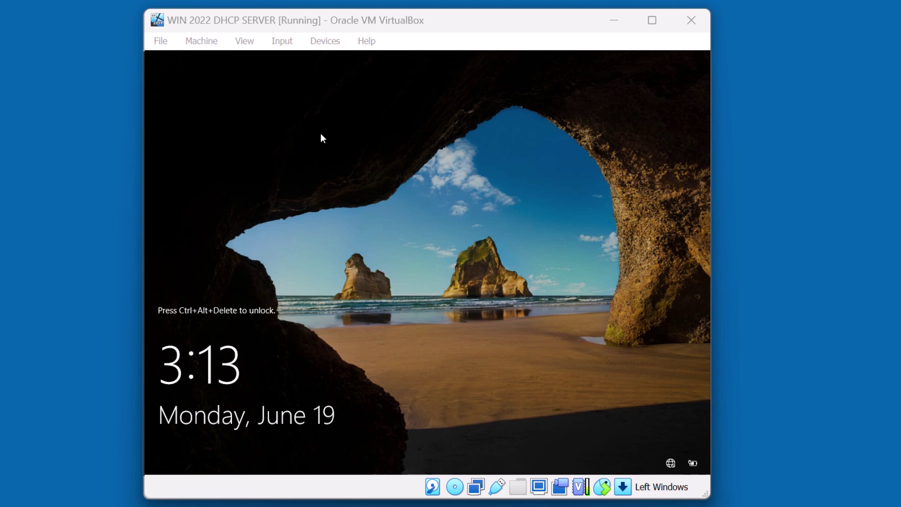
# Sign in to the server VM as Administrator with the account password.
pyautogui.hotkey('ctrl', 'alt', 'Delete')
pyautogui.write('****')
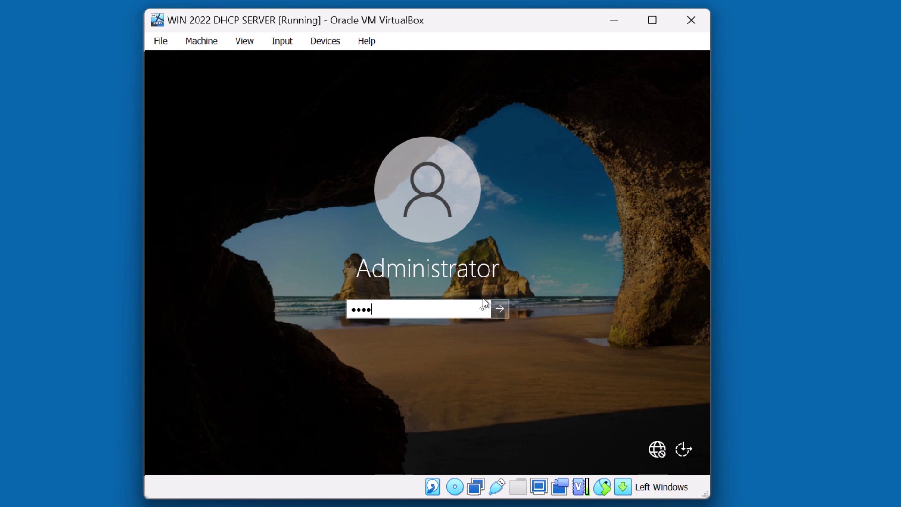
pyautogui.write('****')
pyautogui.press('Return')
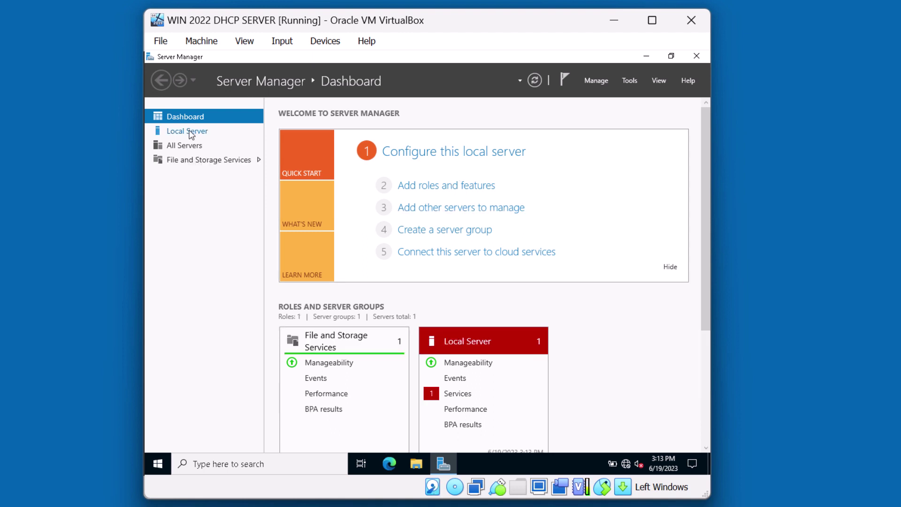
# From Local Server, open the Ethernet adapter's Internet Protocol Version 4 (TCP/IPv4) properties.
pyautogui.click(191, 135)
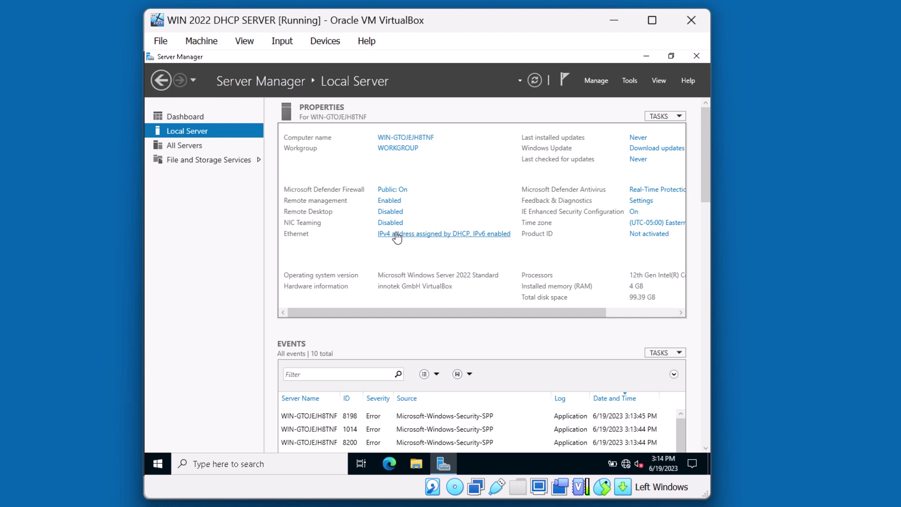
pyautogui.click(397, 234)
pyautogui.rightClick(259, 166)
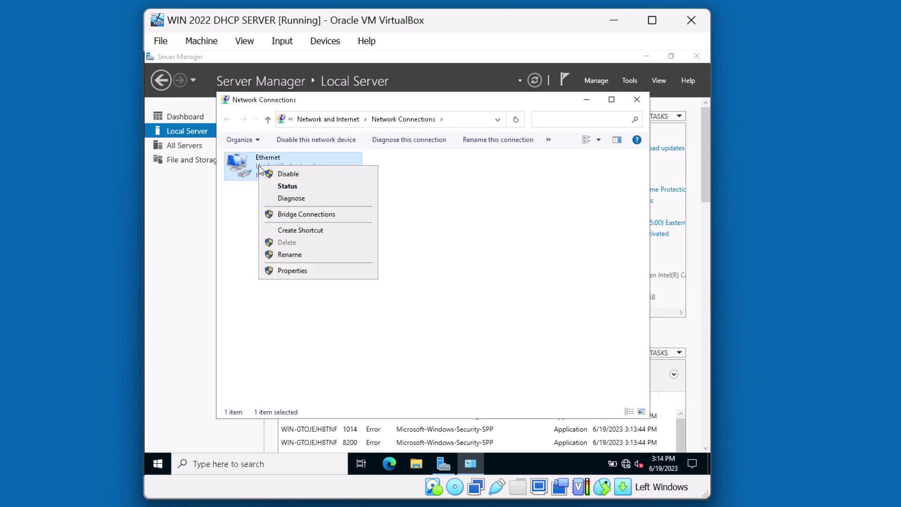
pyautogui.click(298, 272)
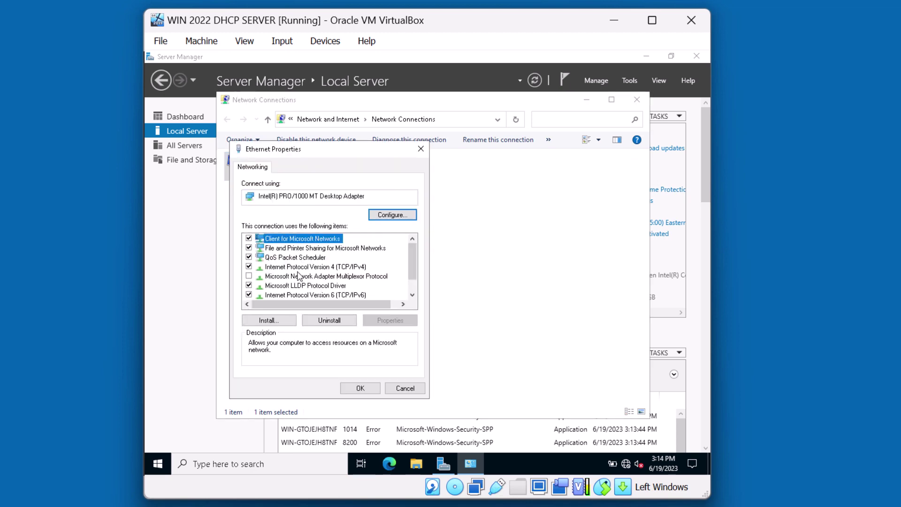
pyautogui.click(315, 267)
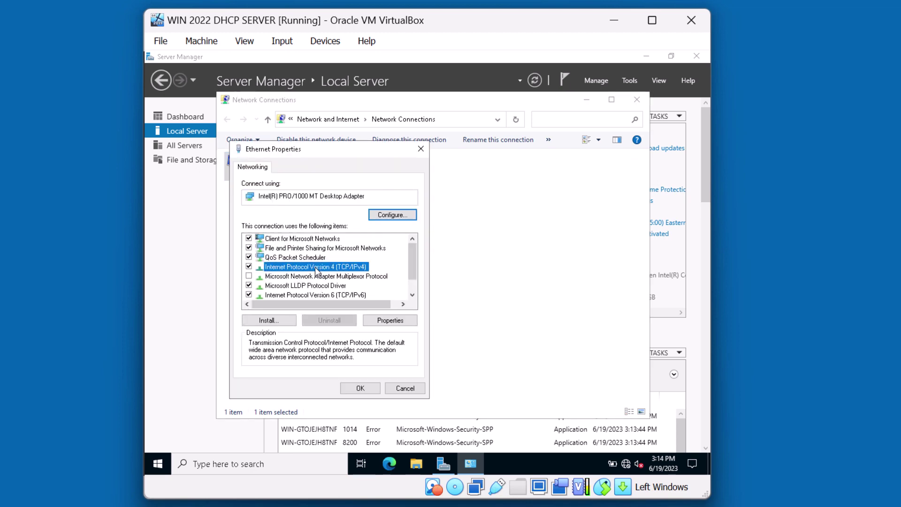
pyautogui.click(396, 319)
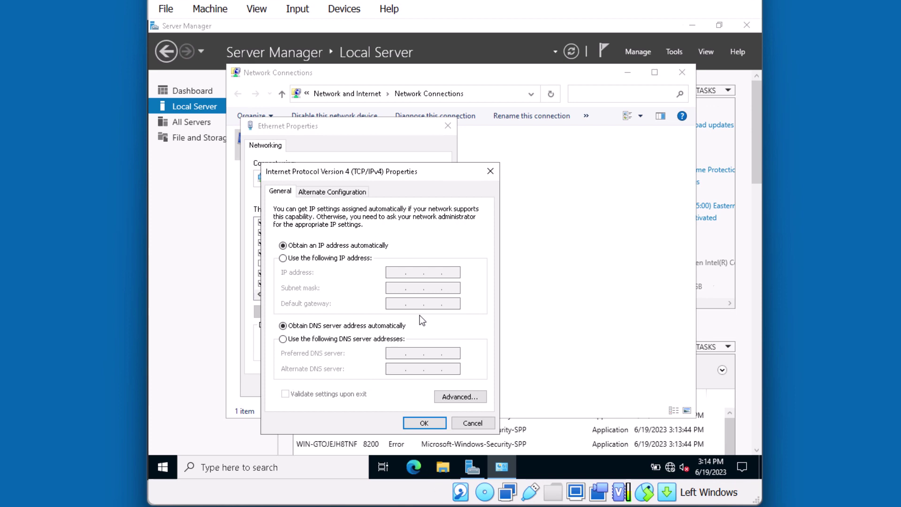
# Assign the static IP address 192.168.1.4 with subnet mask 255.255.255.0.
pyautogui.click(481, 183)
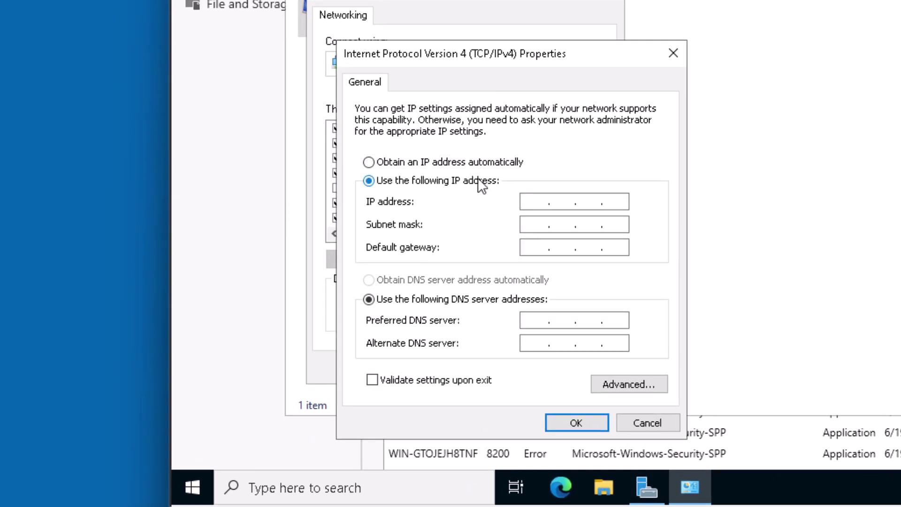
pyautogui.click(540, 203)
pyautogui.write('192 . 168 . 1 . 4')
pyautogui.press('Tab')
pyautogui.write('255255')
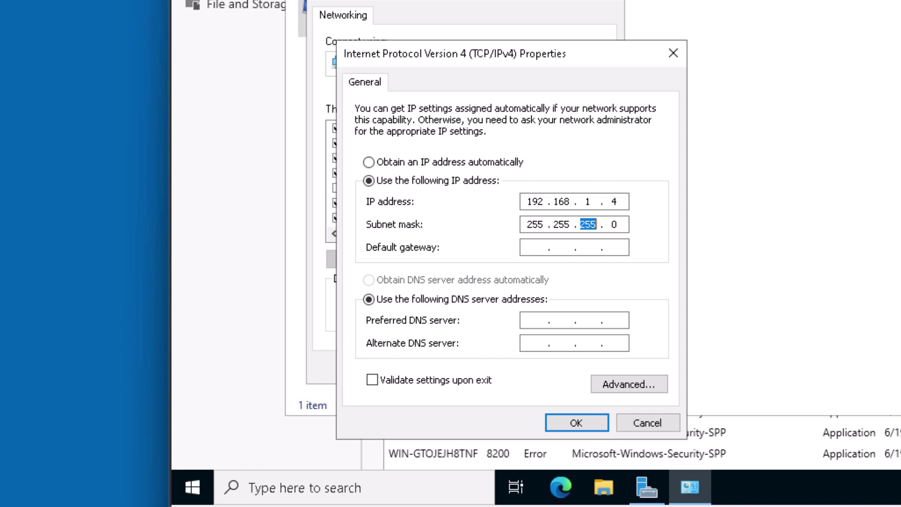
# Set DNS servers 192.168.1.1 and 192.168.1.2 and save the adapter settings.
pyautogui.click(543, 337)
pyautogui.click(544, 319)
pyautogui.write('192.168.1.1')
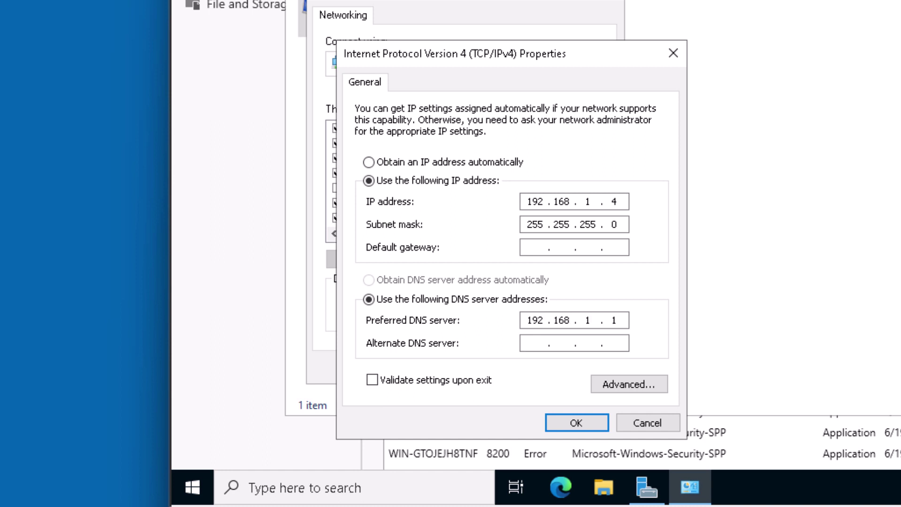
pyautogui.click(539, 343)
pyautogui.write('192.168.1.2')
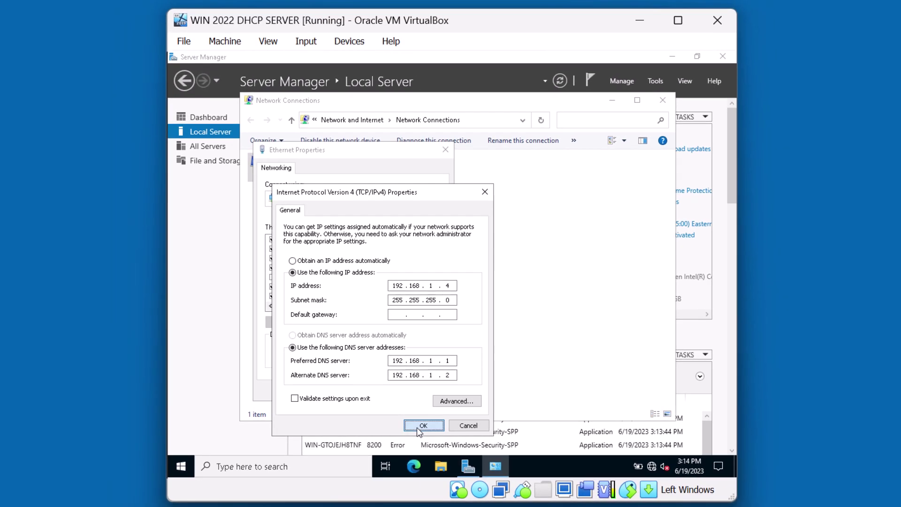
pyautogui.click(567, 425)
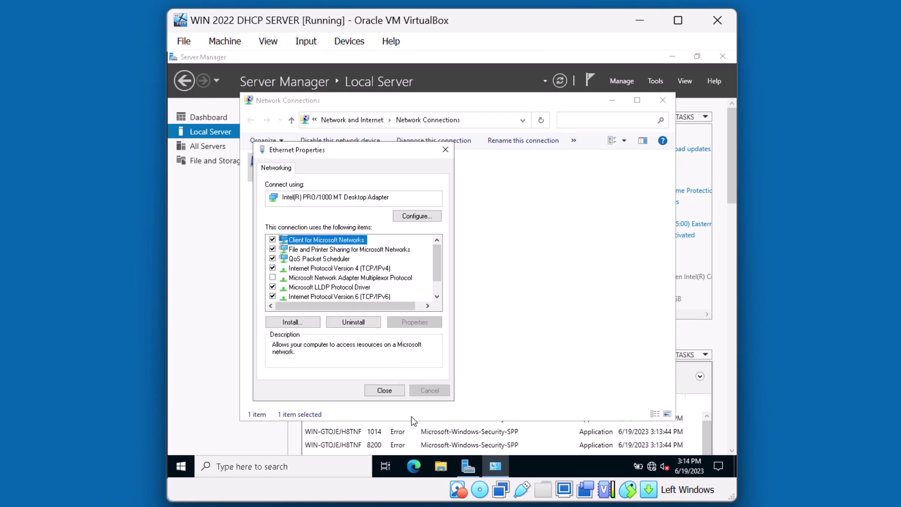
pyautogui.click(391, 393)
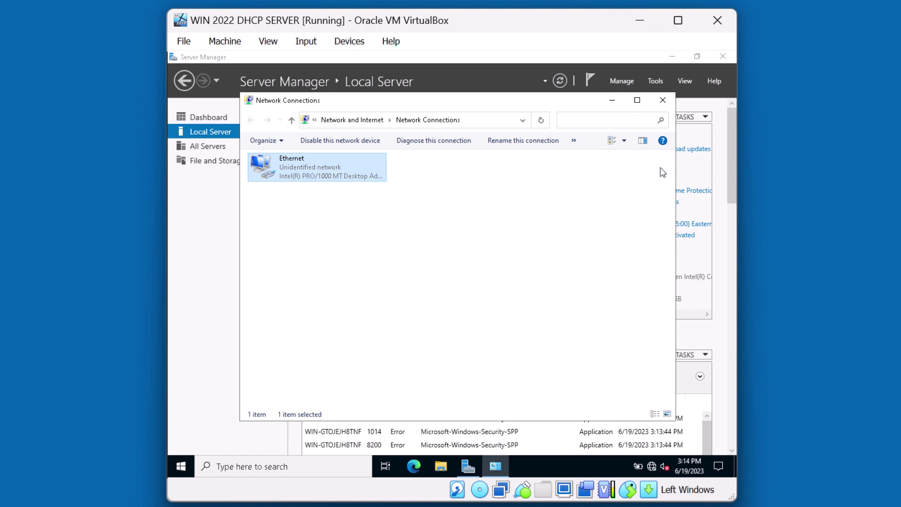
# Close Network Connections and rename the computer to SERVERD.
pyautogui.click(666, 99)
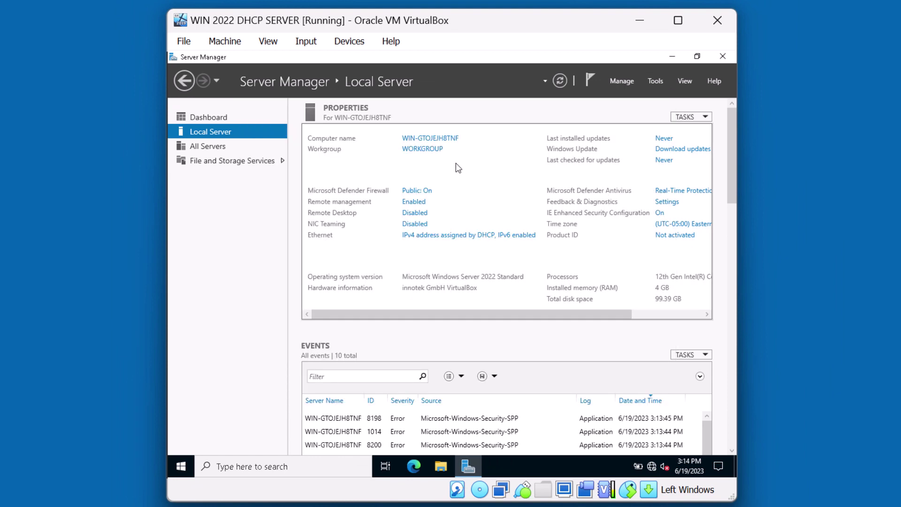
pyautogui.click(450, 138)
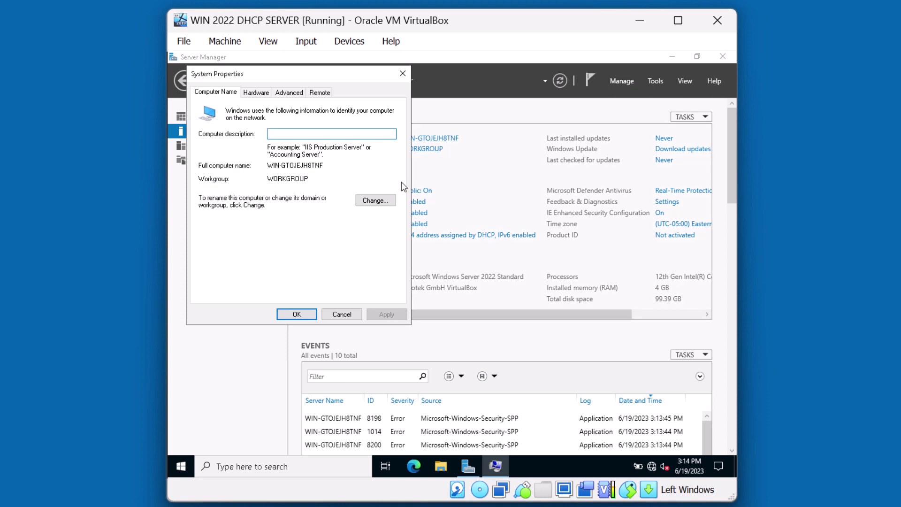
pyautogui.click(388, 201)
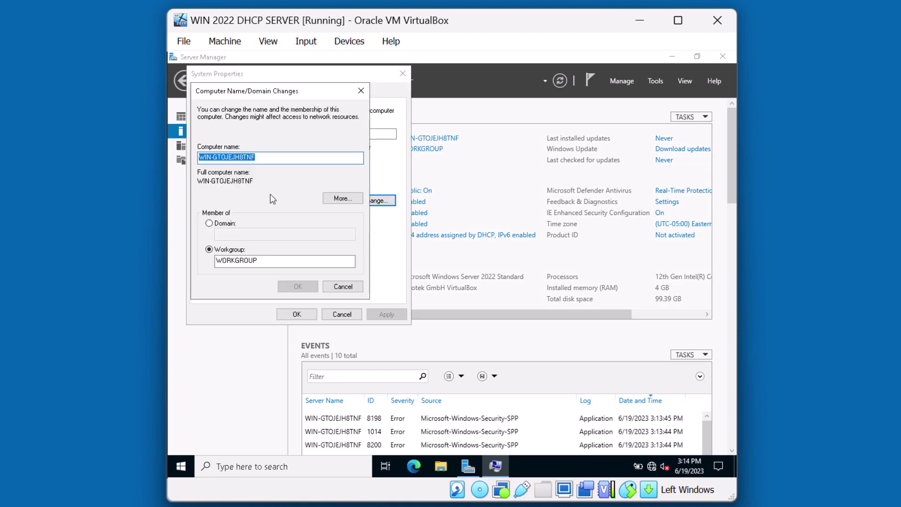
pyautogui.press('BackSpace')
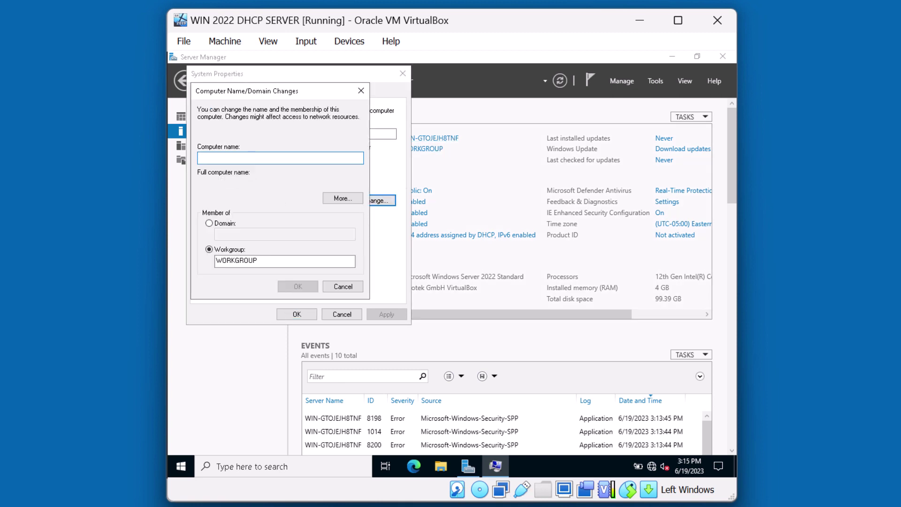
pyautogui.write('SERVER')
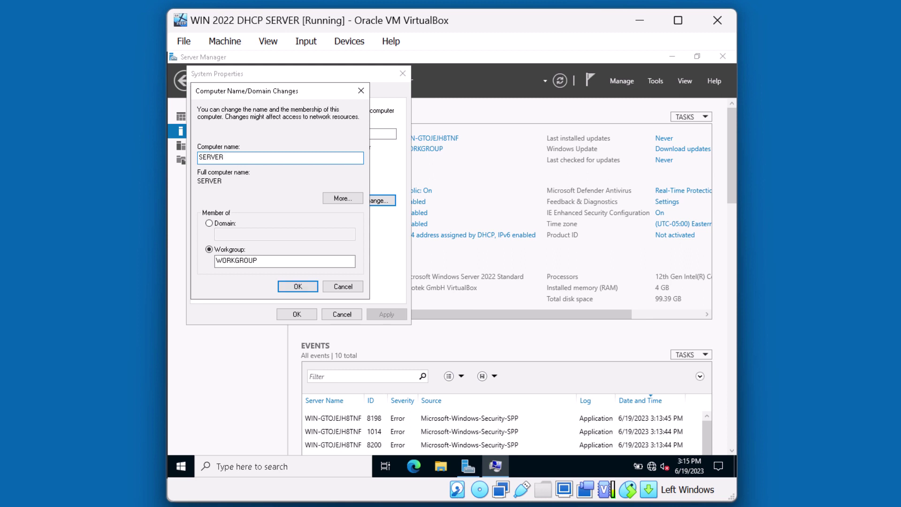
pyautogui.write('D')
pyautogui.click(291, 285)
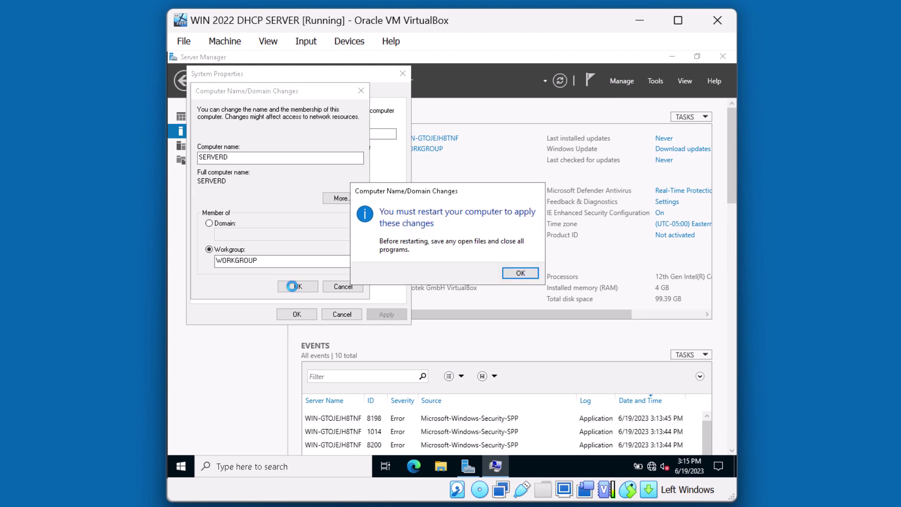
# Acknowledge the restart notice, close System Properties and restart the server.
pyautogui.click(516, 275)
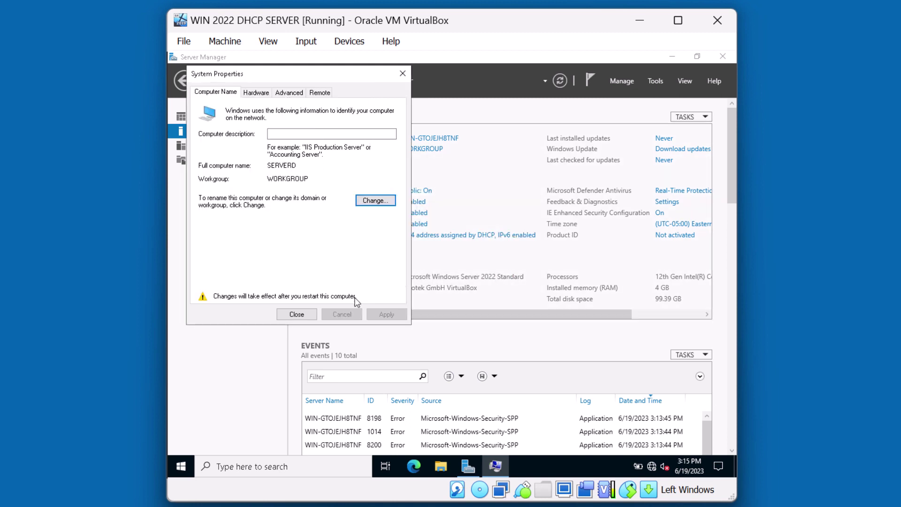
pyautogui.click(295, 314)
pyautogui.click(435, 268)
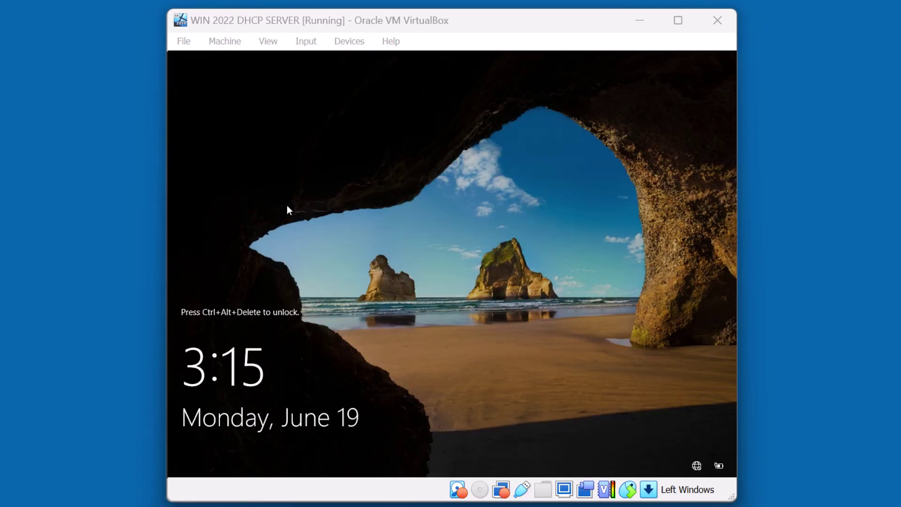
# Sign back in as Administrator and view the Local Server page showing SERVERD.
pyautogui.click(287, 210)
pyautogui.press('super+Delete')
pyautogui.write('Pa')
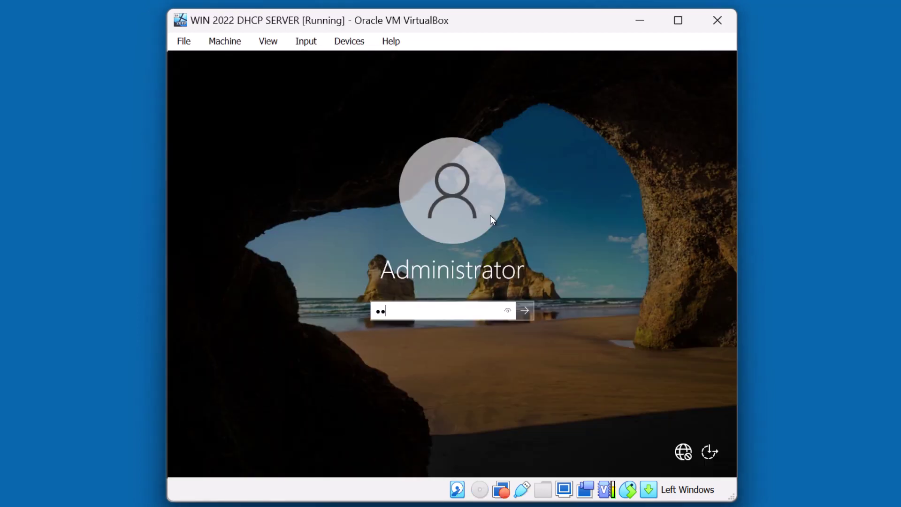
pyautogui.press('Return')
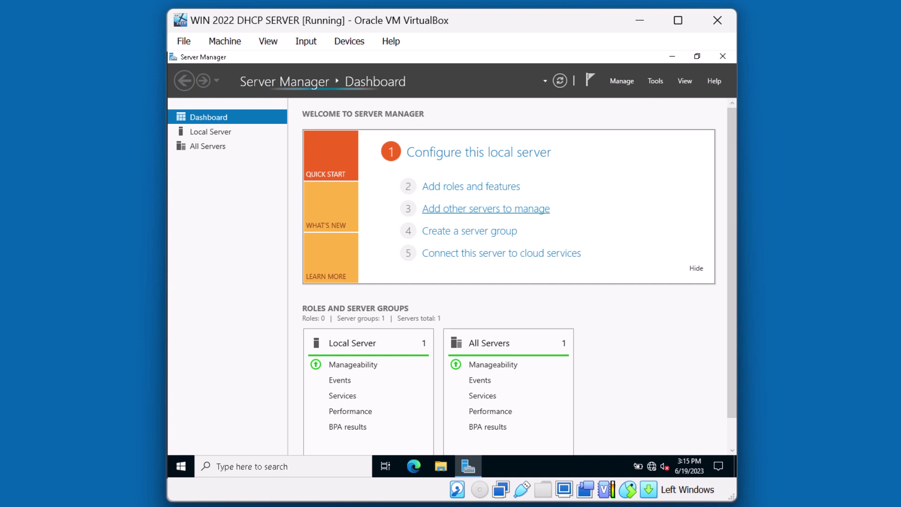
pyautogui.click(228, 133)
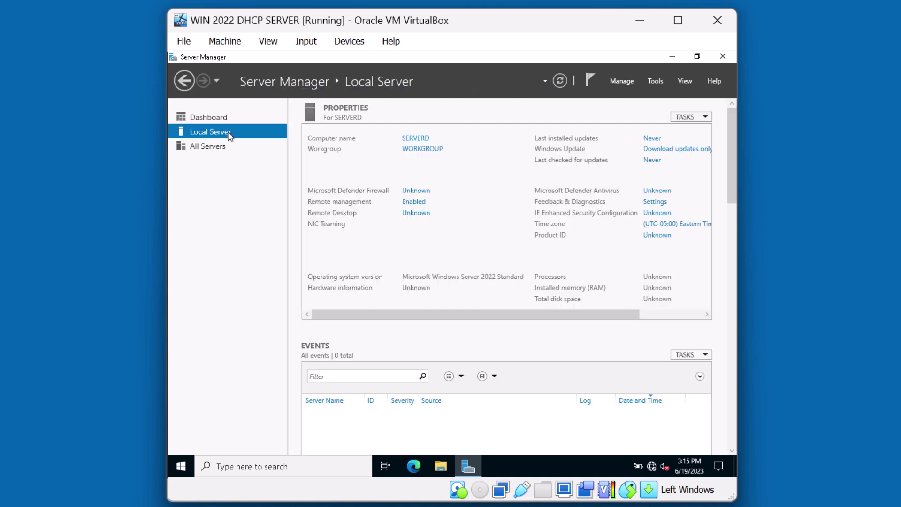
# Change SERVERD's membership from workgroup to the domain.local domain.
pyautogui.click(407, 150)
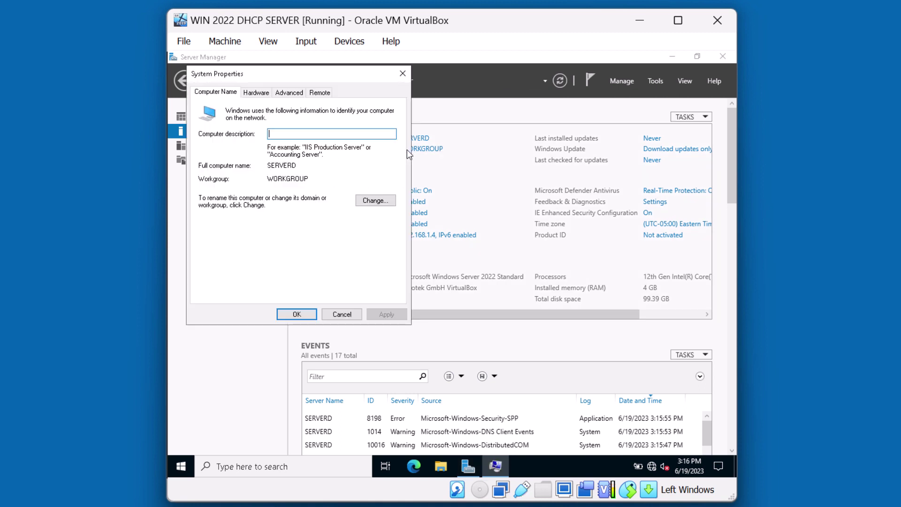
pyautogui.click(375, 200)
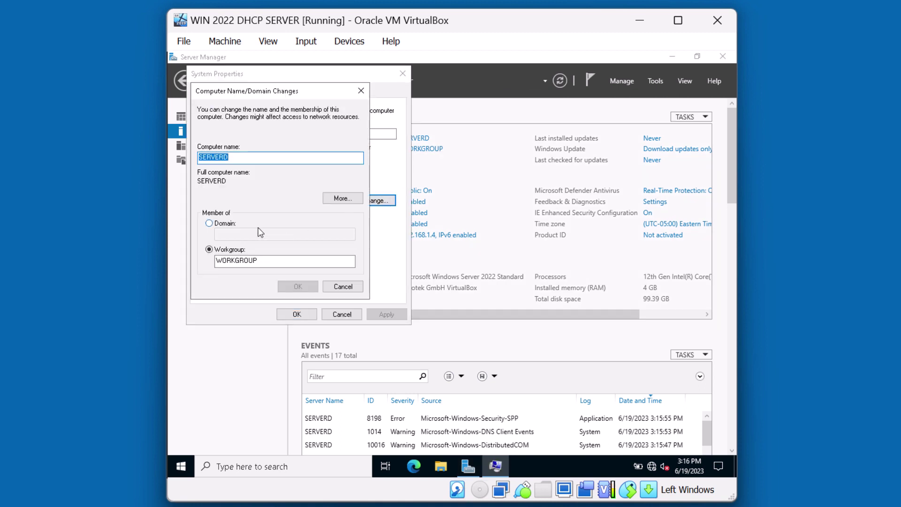
pyautogui.click(230, 225)
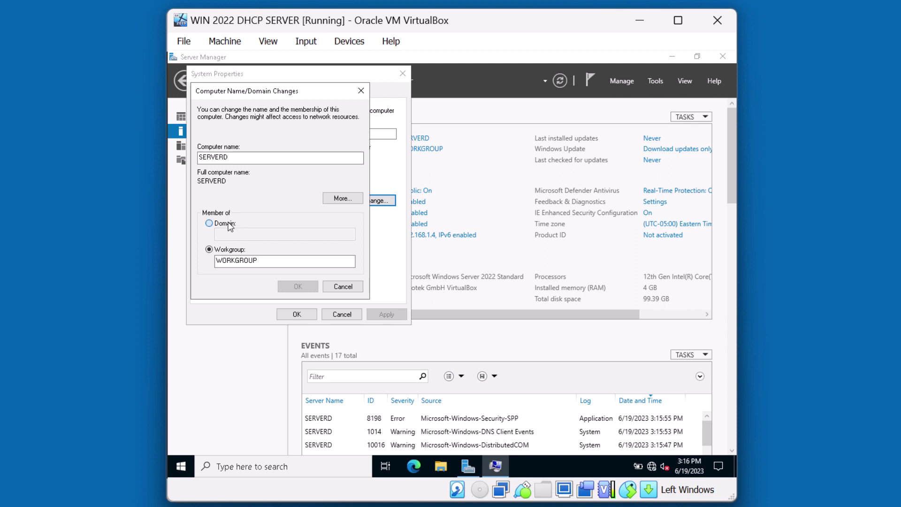
pyautogui.click(230, 224)
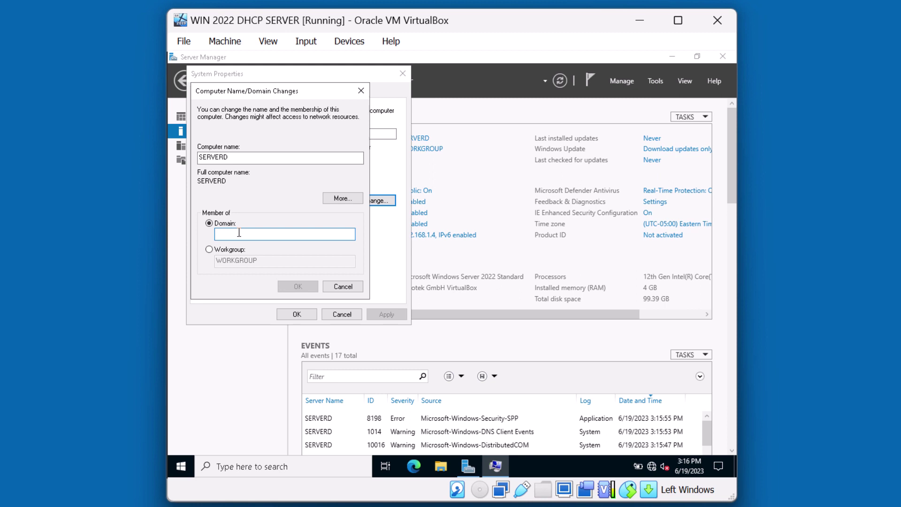
pyautogui.write('domain.loc')
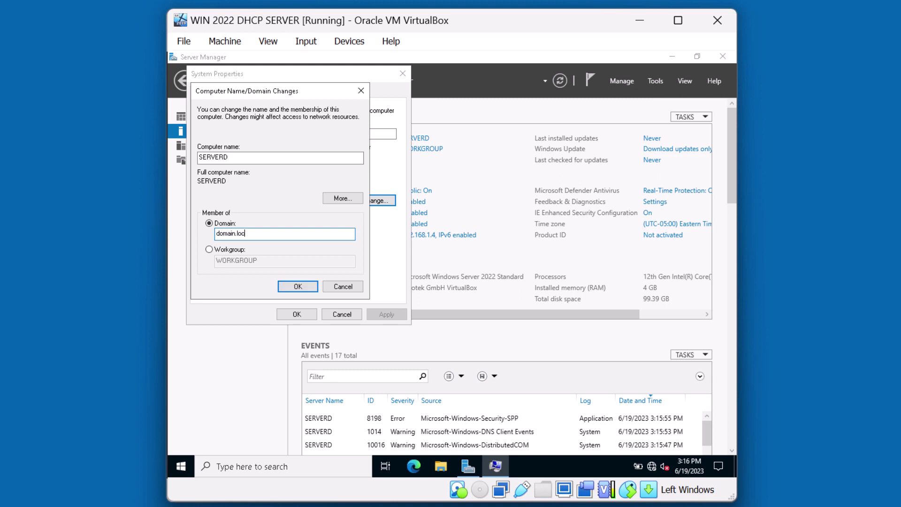
pyautogui.write('al')
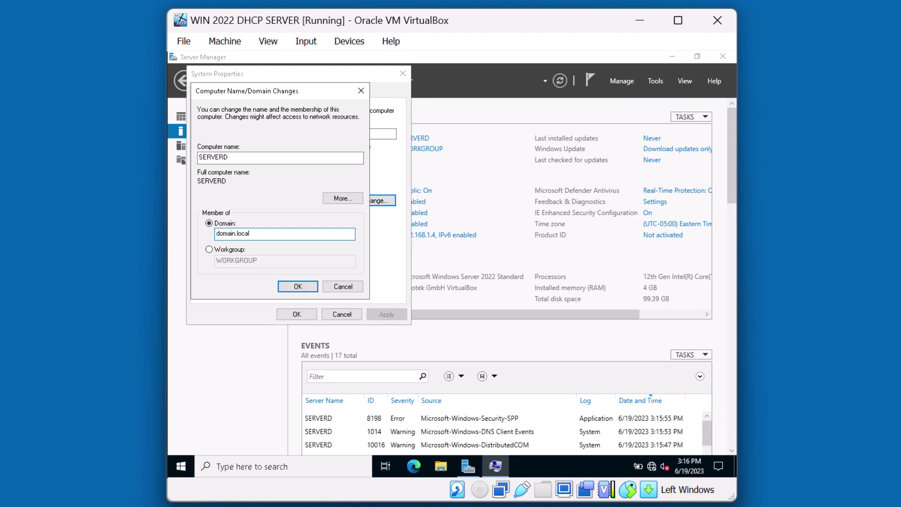
pyautogui.click(294, 284)
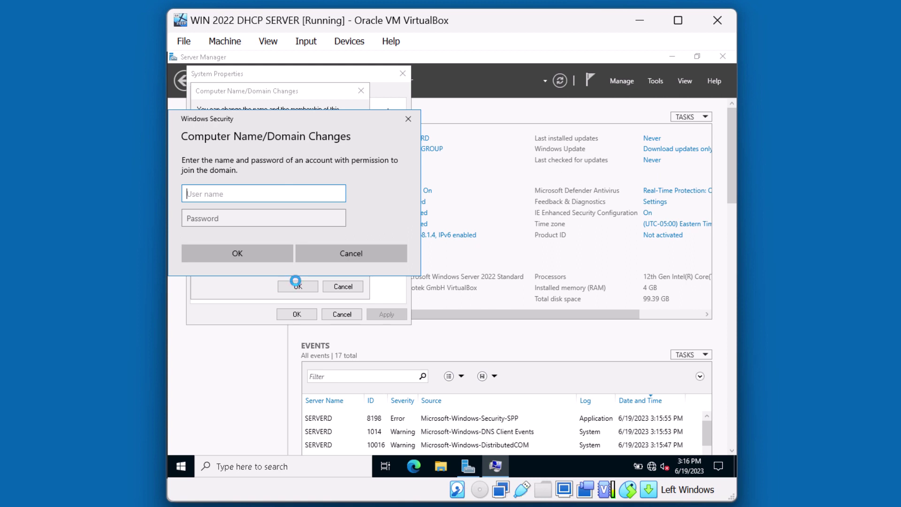
# Authorize the domain join with the domain administrator username and password.
pyautogui.write('domain\\administrator')
pyautogui.press('Tab')
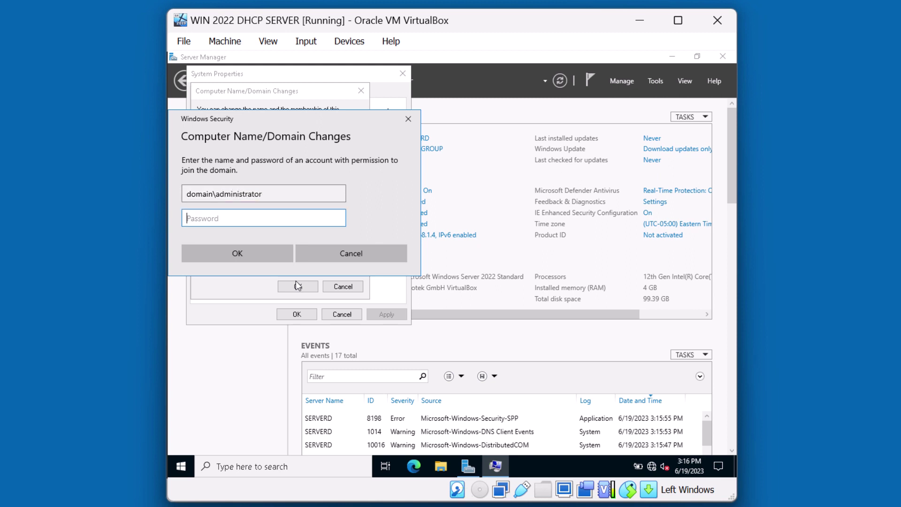
pyautogui.write('Password')
pyautogui.click(246, 254)
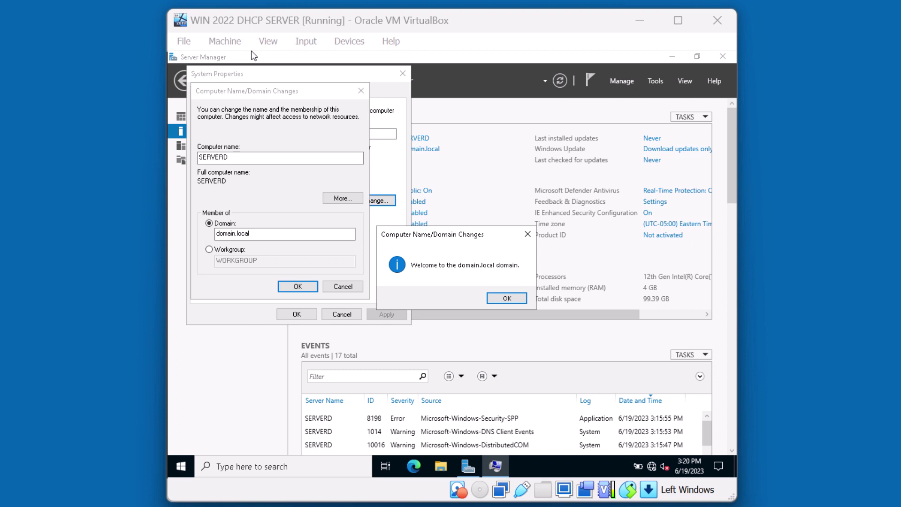
# Dismiss the welcome and restart notices, close System Properties and restart now.
pyautogui.click(507, 299)
pyautogui.click(518, 274)
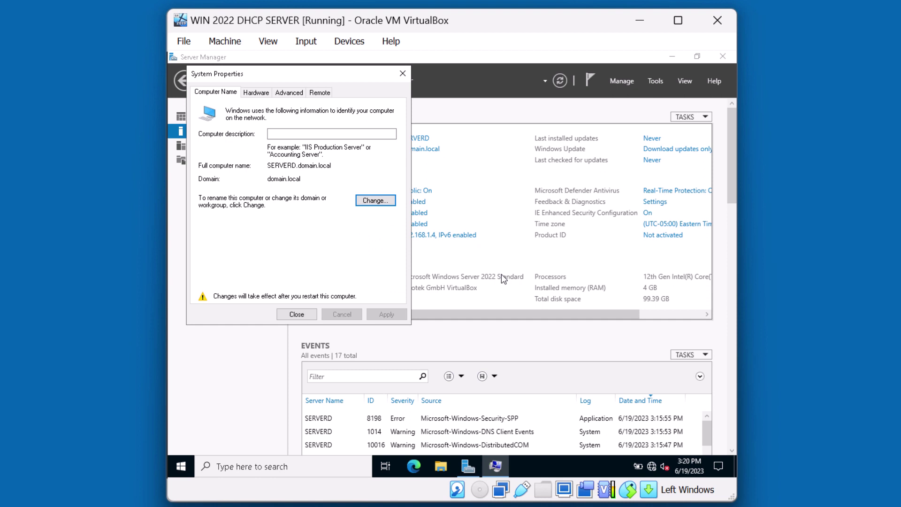
pyautogui.click(296, 313)
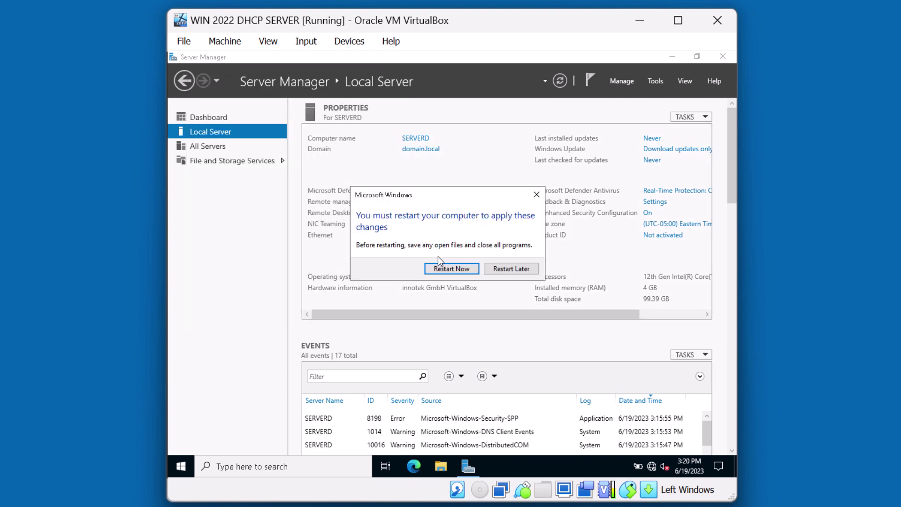
pyautogui.click(448, 269)
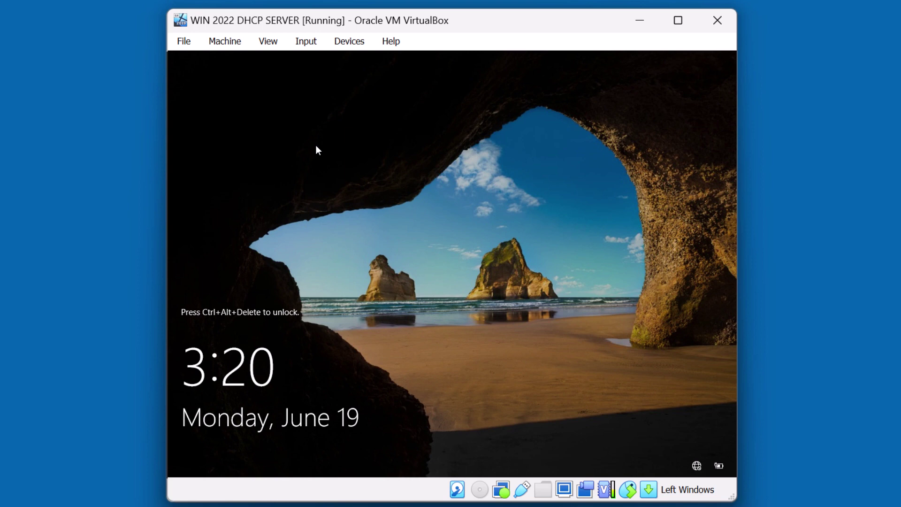
# Sign in as Other user with the domain administrator account and password.
pyautogui.hotkey('ctrl', 'alt', 'Delete')
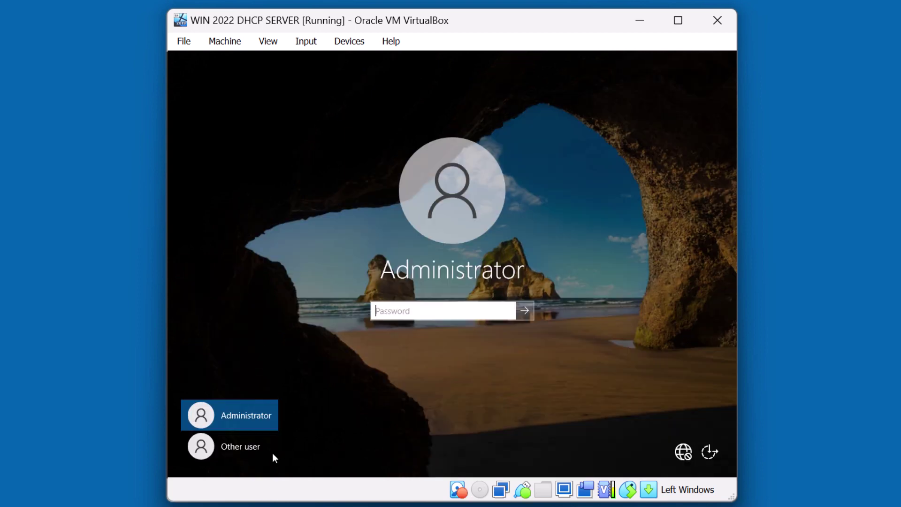
pyautogui.click(240, 448)
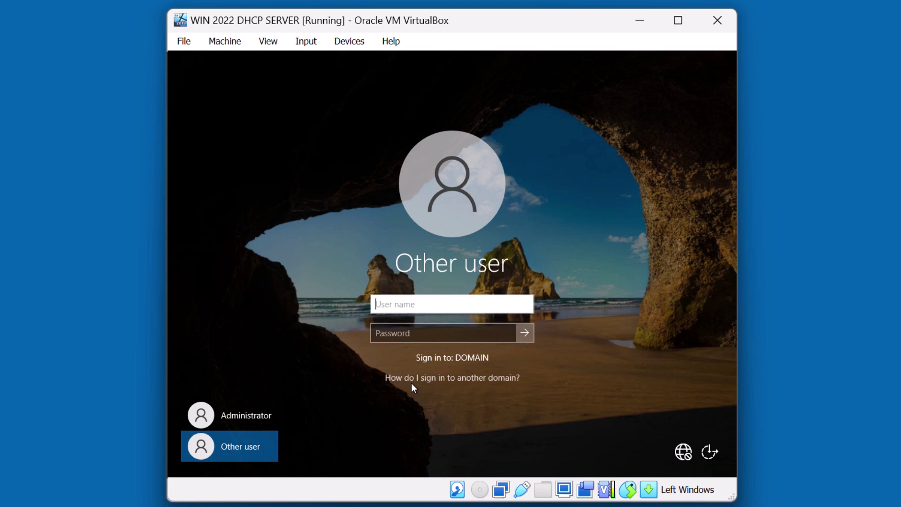
pyautogui.write('domain\\administrator')
pyautogui.press('Tab')
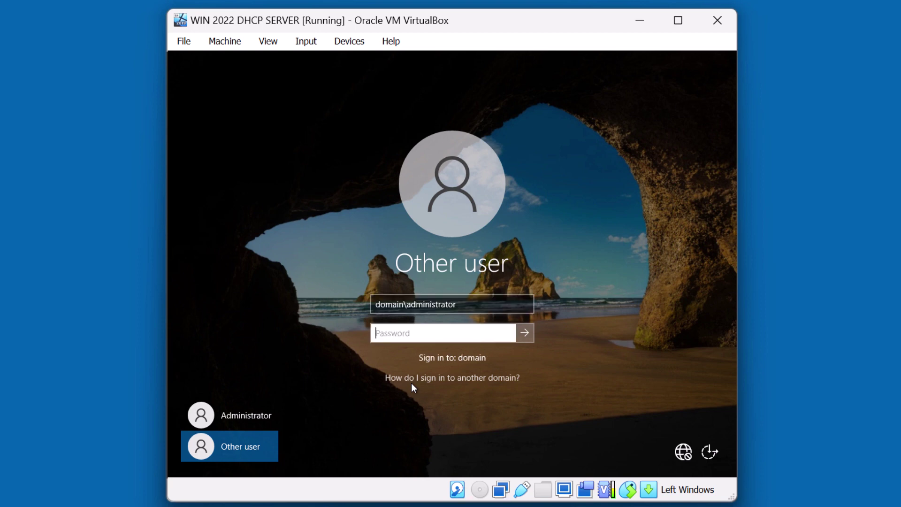
pyautogui.write('********')
pyautogui.press('Return')
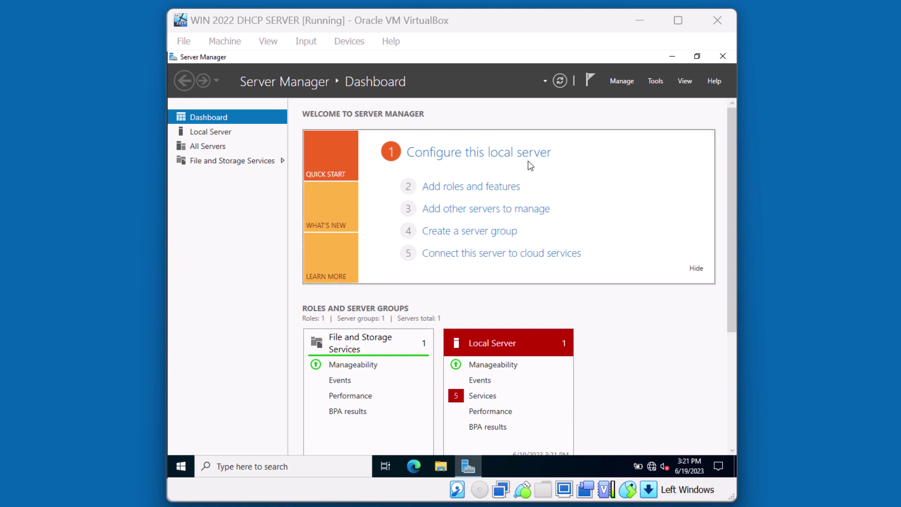
# Launch Add Roles and Features, keeping role-based installation on this server.
pyautogui.click(622, 81)
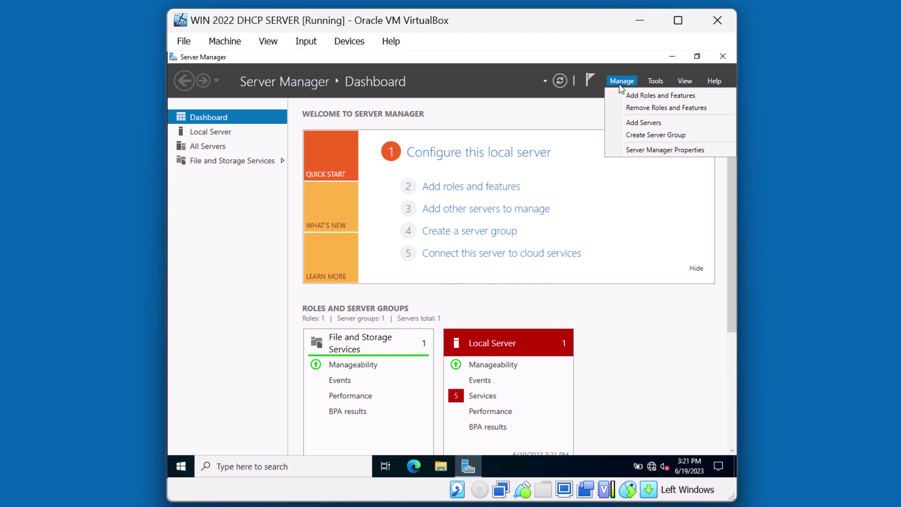
pyautogui.click(620, 97)
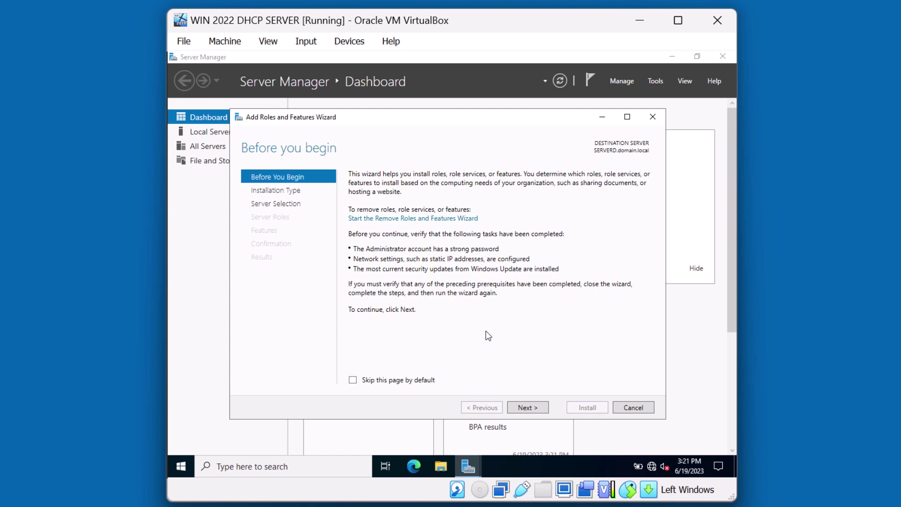
pyautogui.click(532, 407)
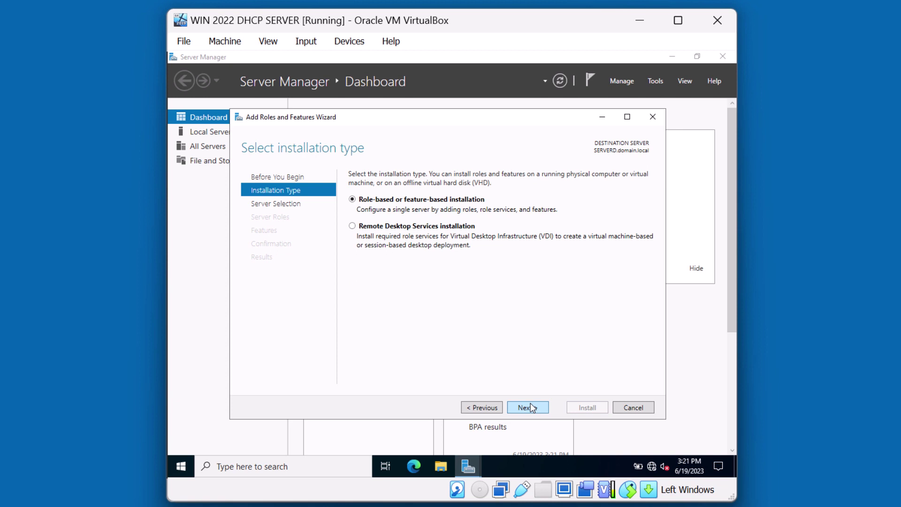
pyautogui.click(532, 406)
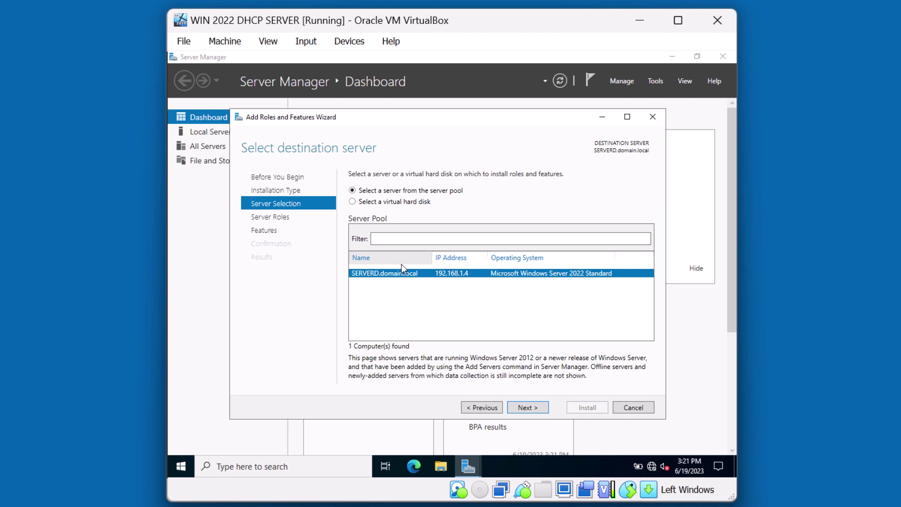
pyautogui.click(525, 403)
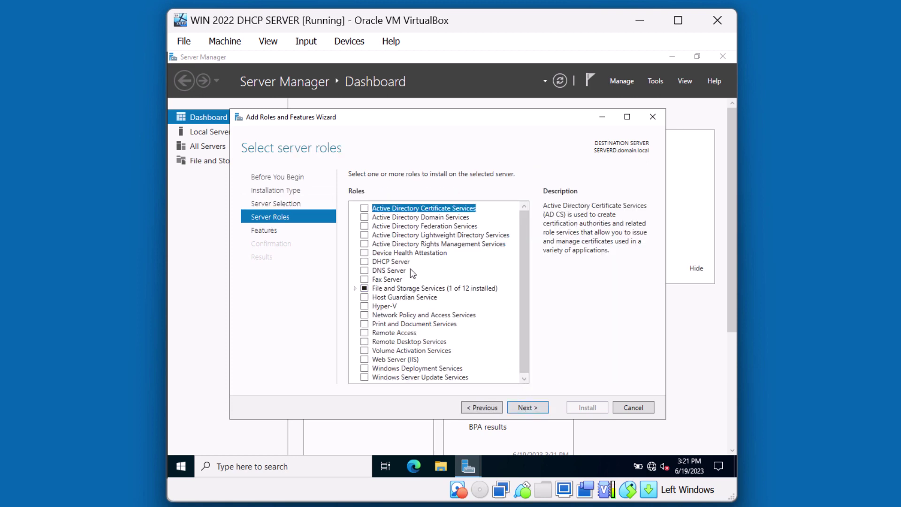
# Select DHCP Server with its required tools and advance to the confirmation page.
pyautogui.click(365, 262)
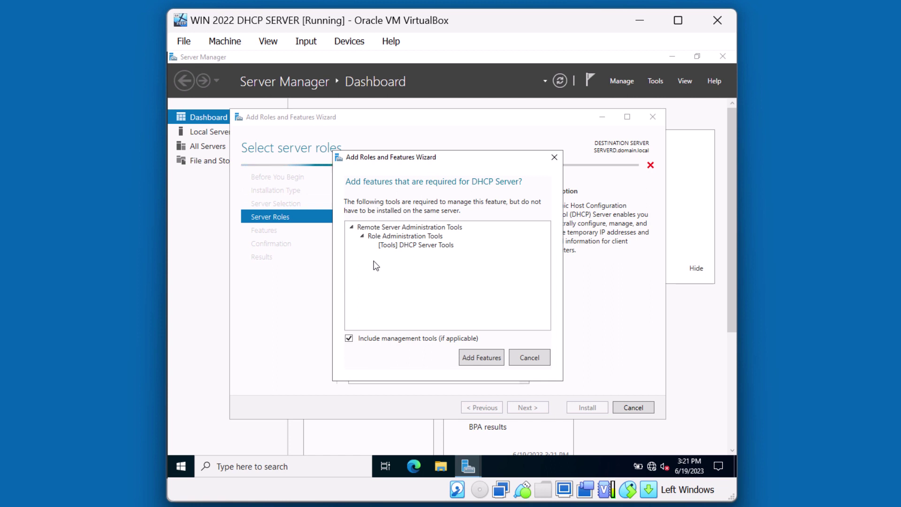
pyautogui.click(480, 359)
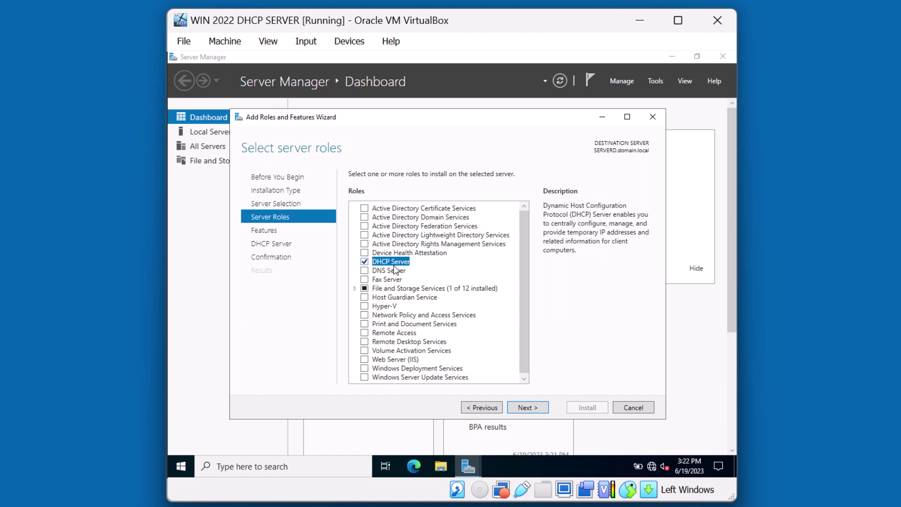
pyautogui.click(534, 411)
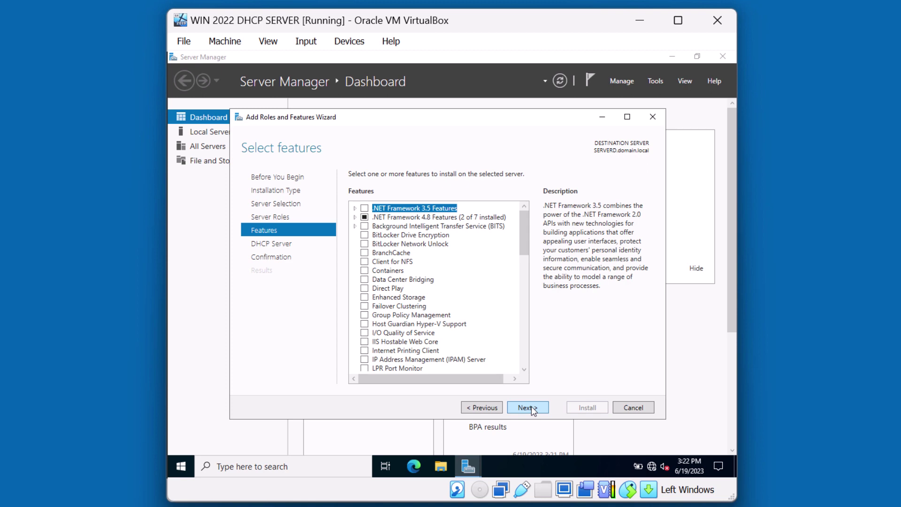
pyautogui.click(534, 411)
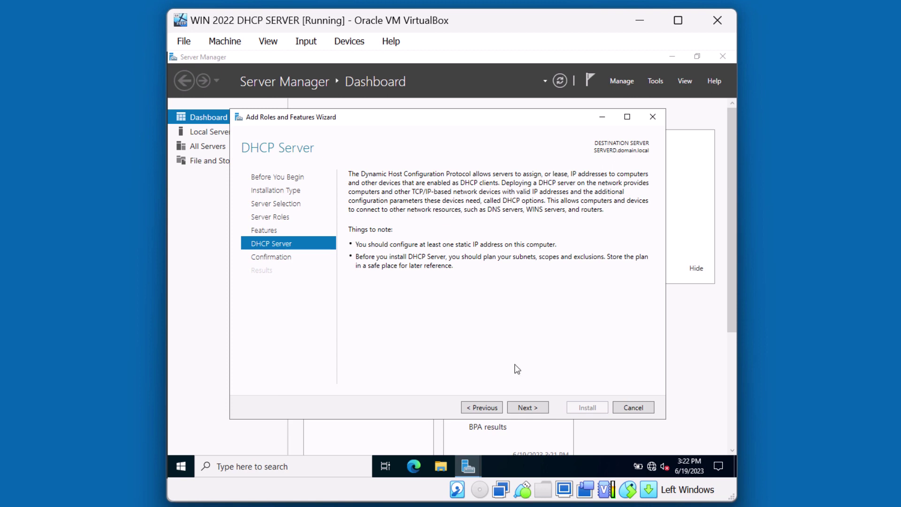
pyautogui.click(528, 404)
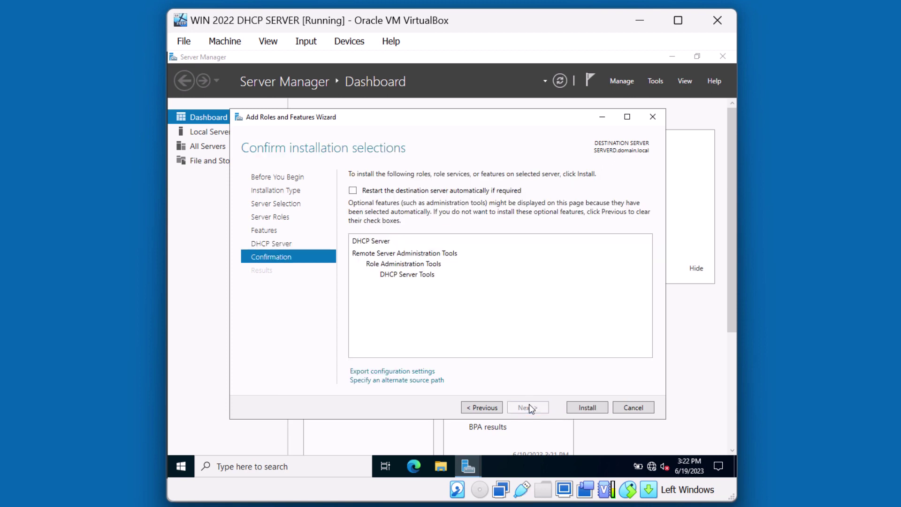
# Finish the DHCP Server role installation and launch its post-install configuration wizard.
pyautogui.click(584, 408)
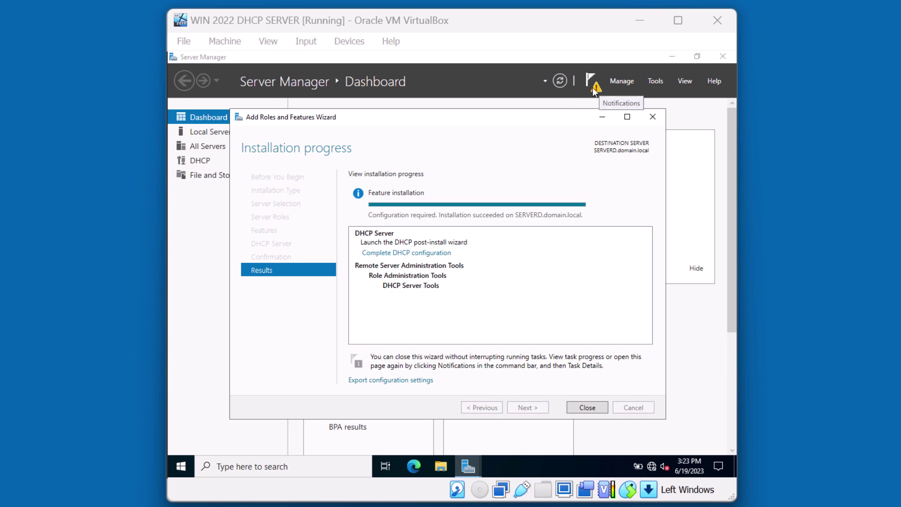
pyautogui.click(430, 254)
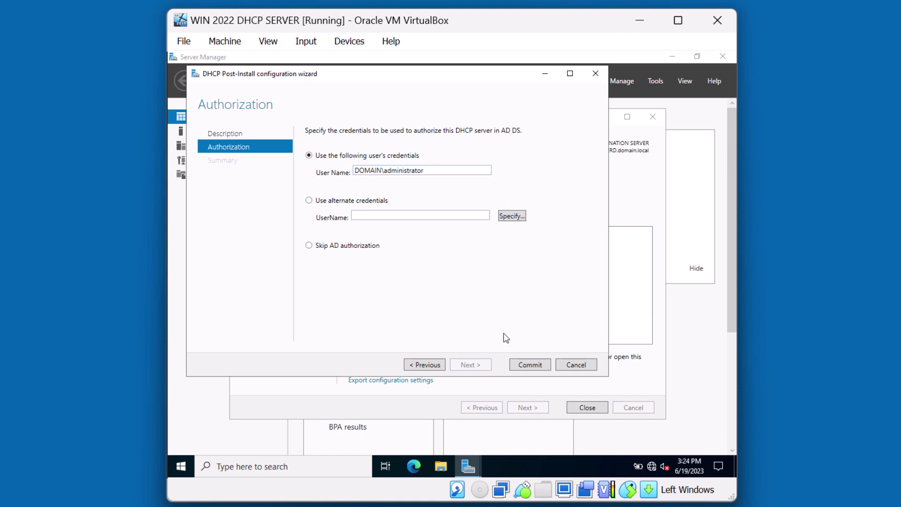
# Commit authorization with the current administrator credentials and close the Summary page.
pyautogui.click(522, 364)
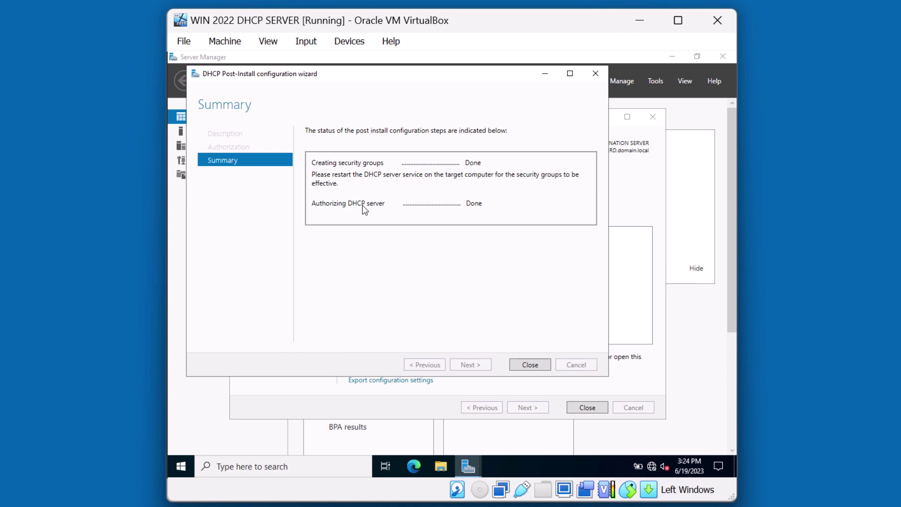
pyautogui.click(530, 365)
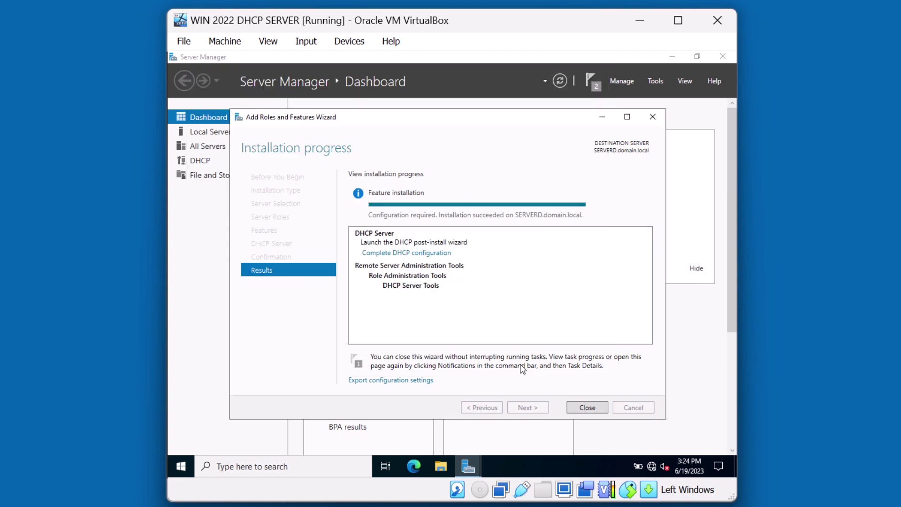
# Close the role installation results and open the DHCP console from Tools.
pyautogui.click(586, 408)
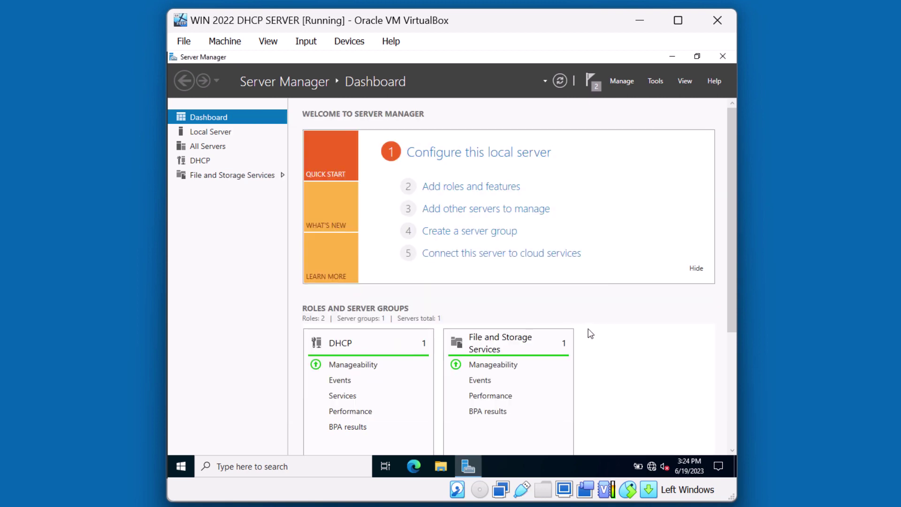
pyautogui.click(655, 81)
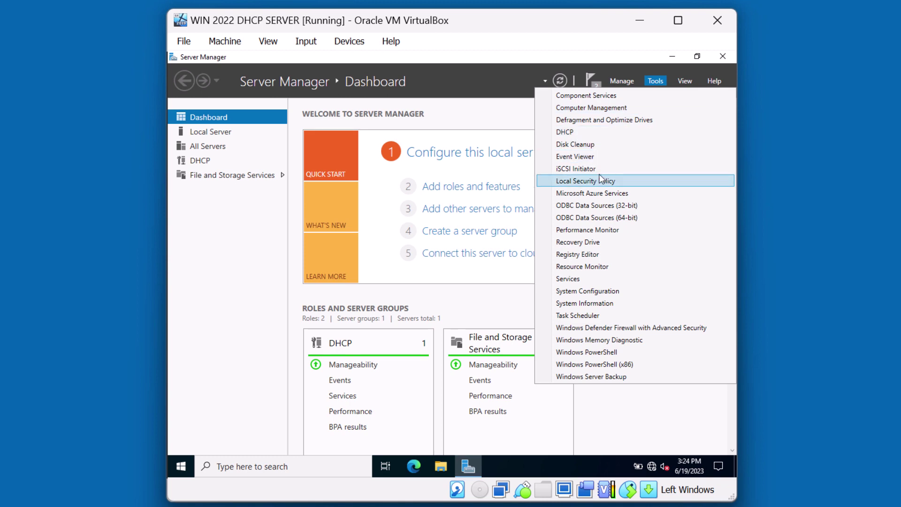
pyautogui.click(591, 135)
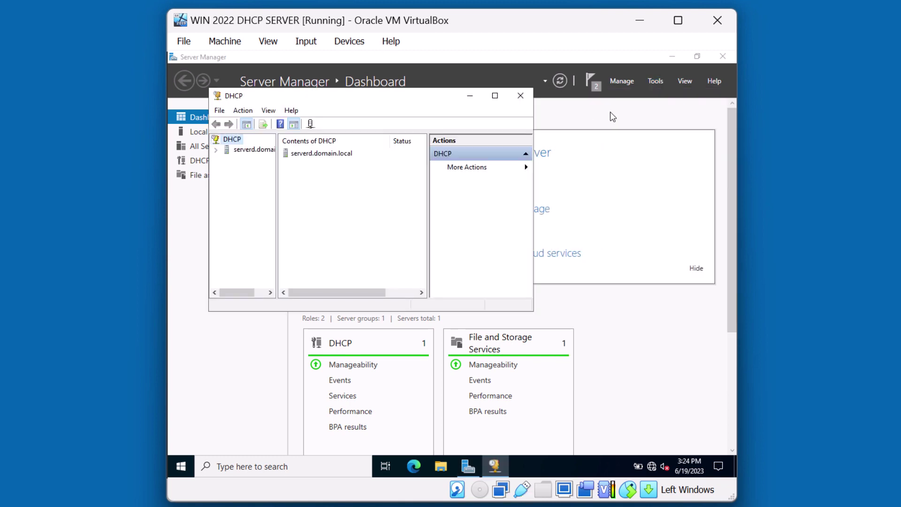
# Maximize the DHCP console, widen the tree, and expand serverd.domain.local and IPv4.
pyautogui.click(671, 57)
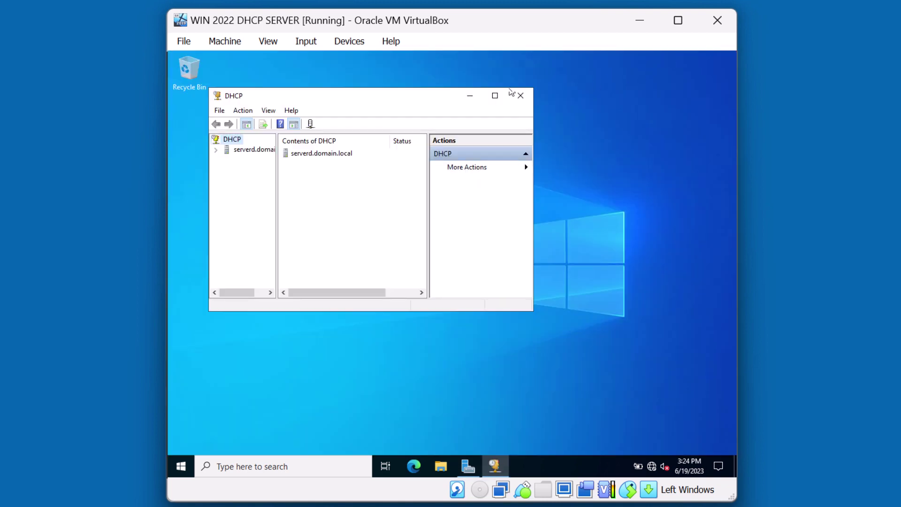
pyautogui.click(495, 96)
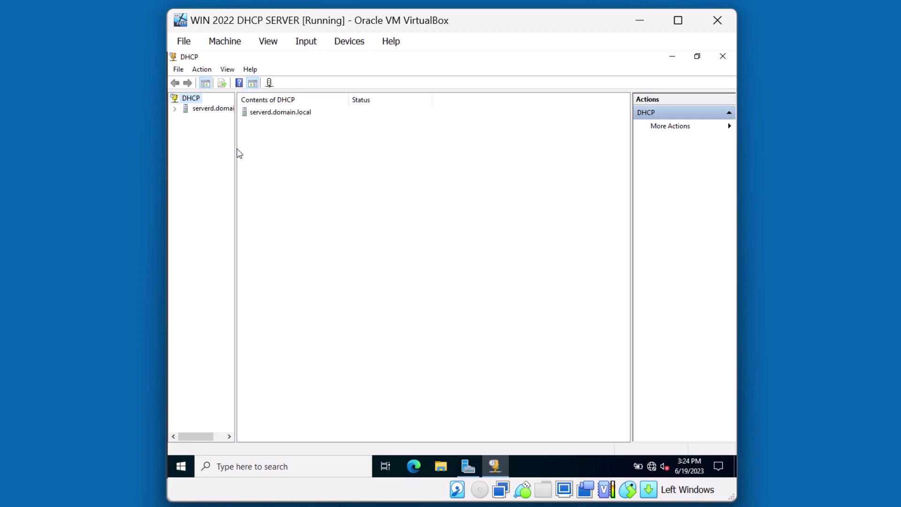
pyautogui.moveTo(235, 157); pyautogui.dragTo(302, 156)
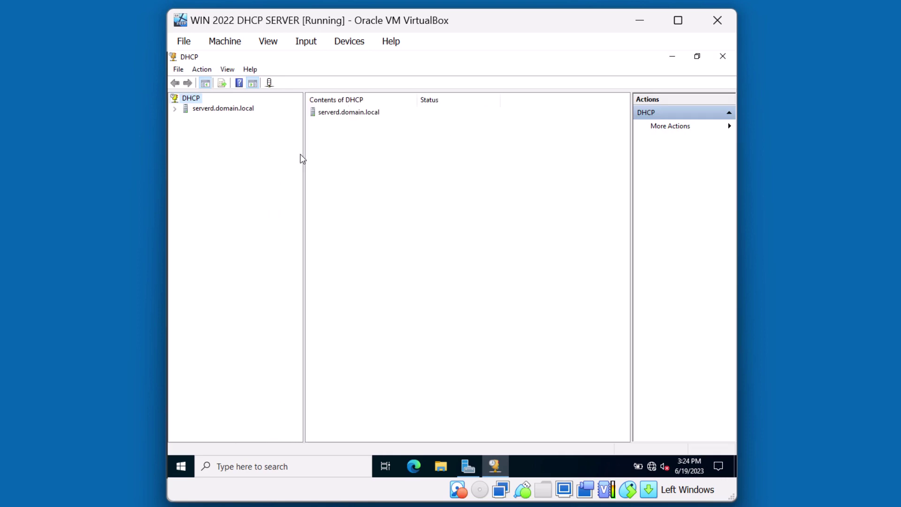
pyautogui.click(174, 109)
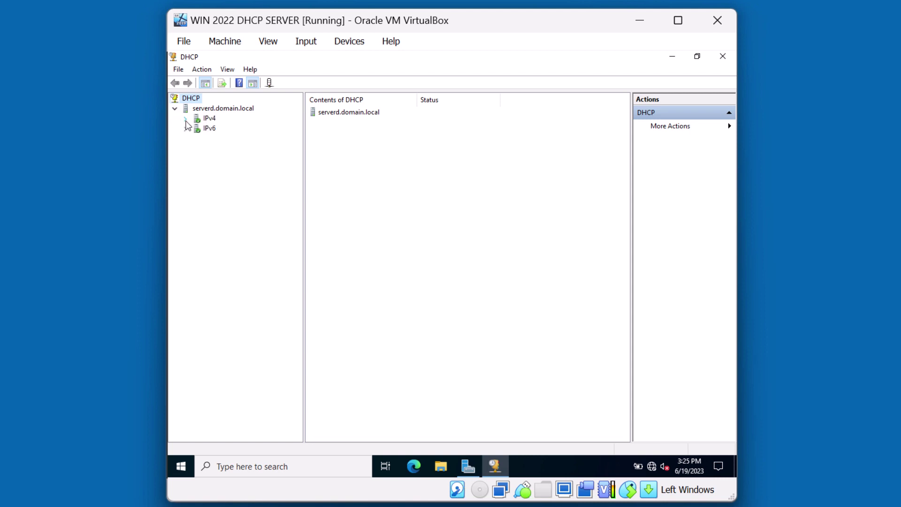
pyautogui.click(186, 119)
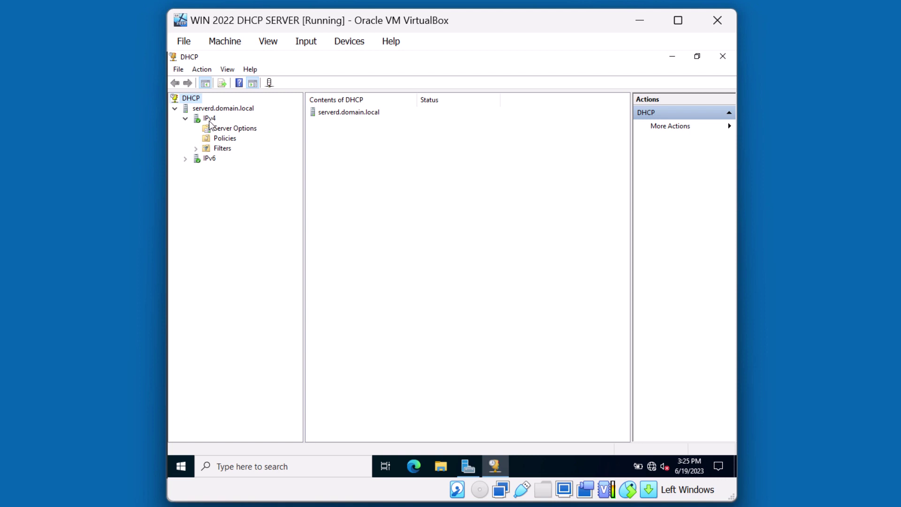
# Start a new IPv4 scope named 'Scope 1'.
pyautogui.rightClick(210, 120)
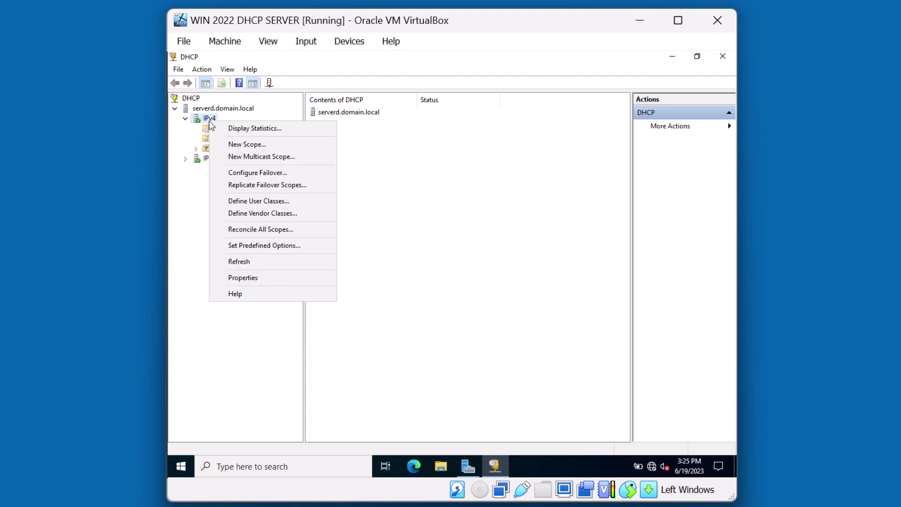
pyautogui.click(230, 145)
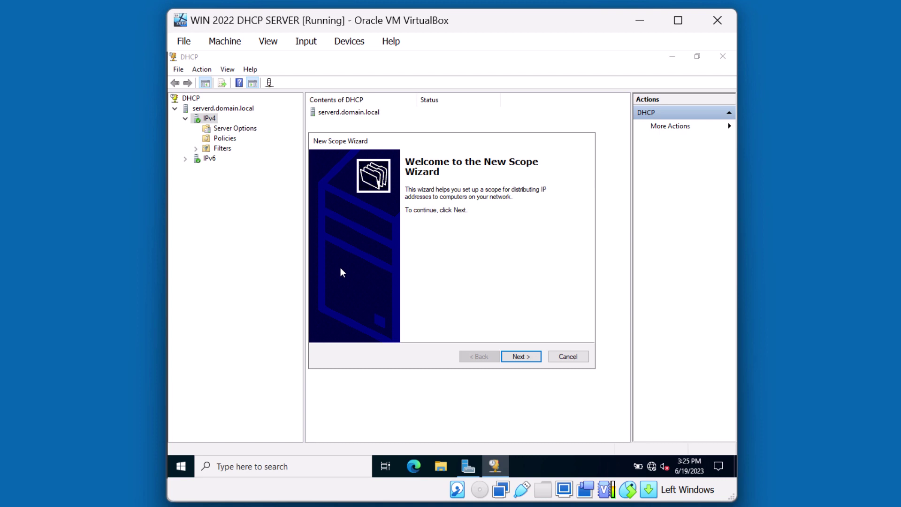
pyautogui.click(507, 359)
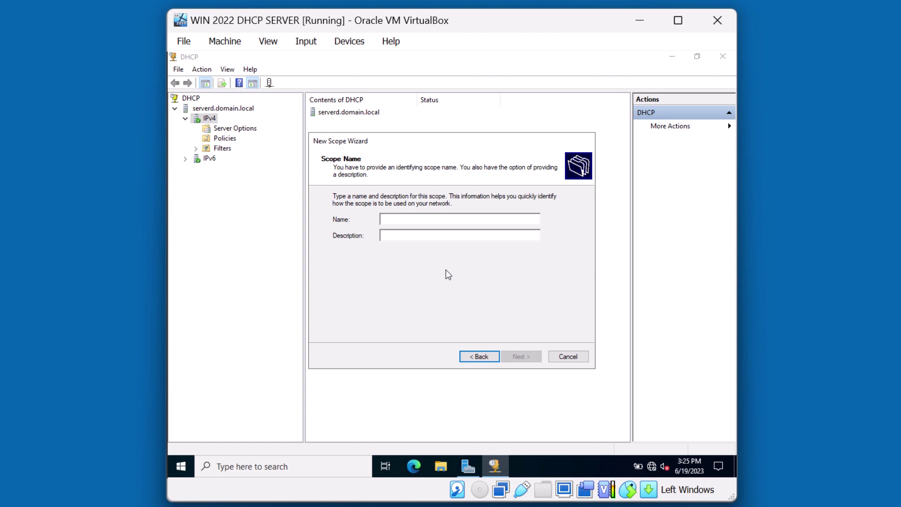
pyautogui.write('Scope 1')
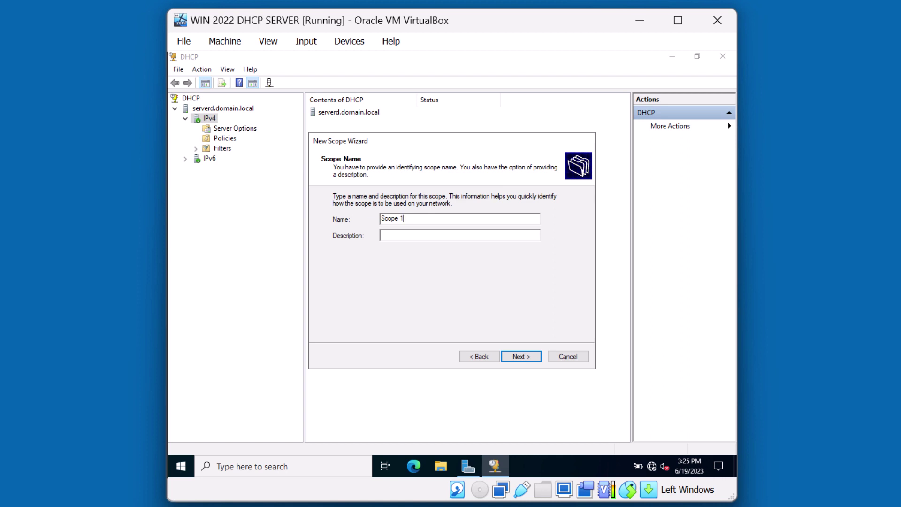
pyautogui.click(517, 356)
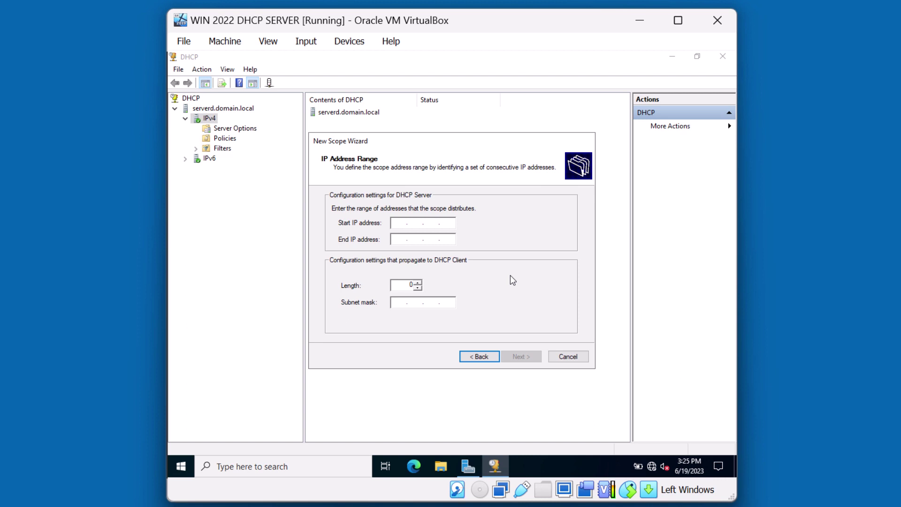
# Give the scope the address range 192.168.1.1 to 192.168.1.254.
pyautogui.write('192 . 168 . 1 . 1')
pyautogui.click(398, 239)
pyautogui.write('192 . 1')
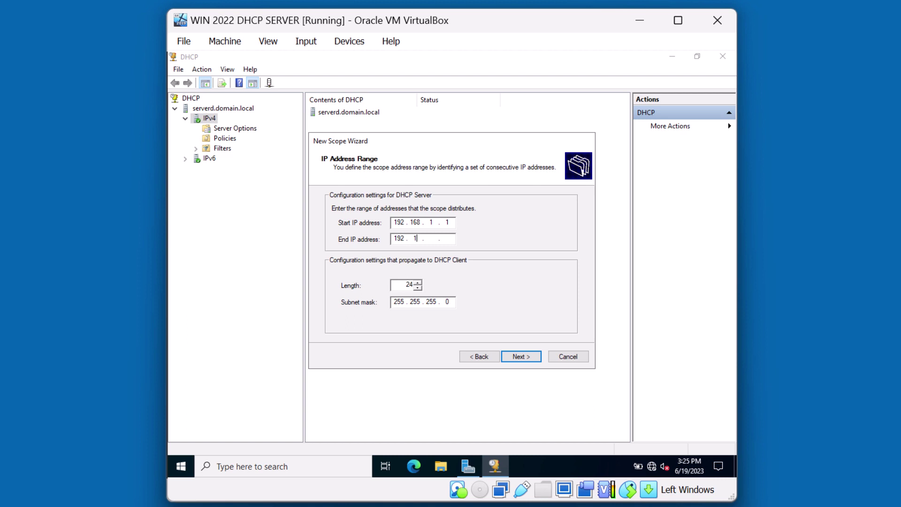
pyautogui.write('68 . 1 . 254')
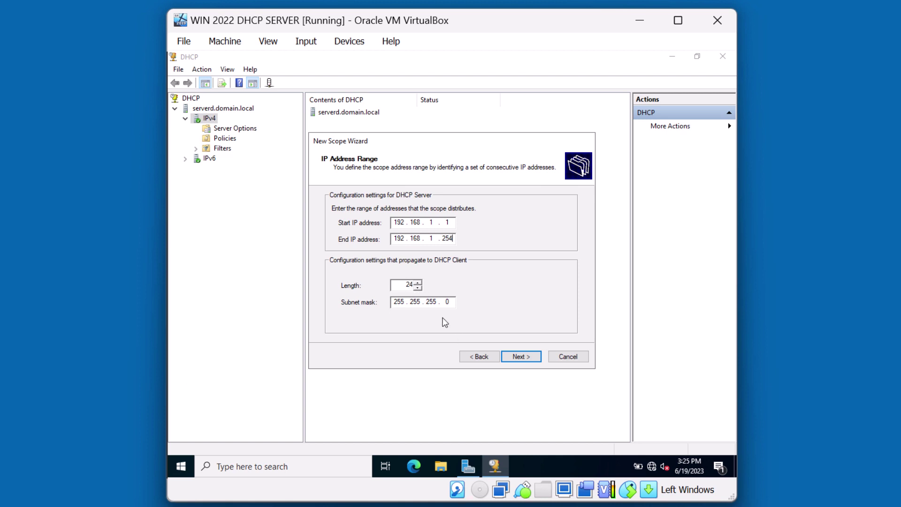
pyautogui.click(511, 357)
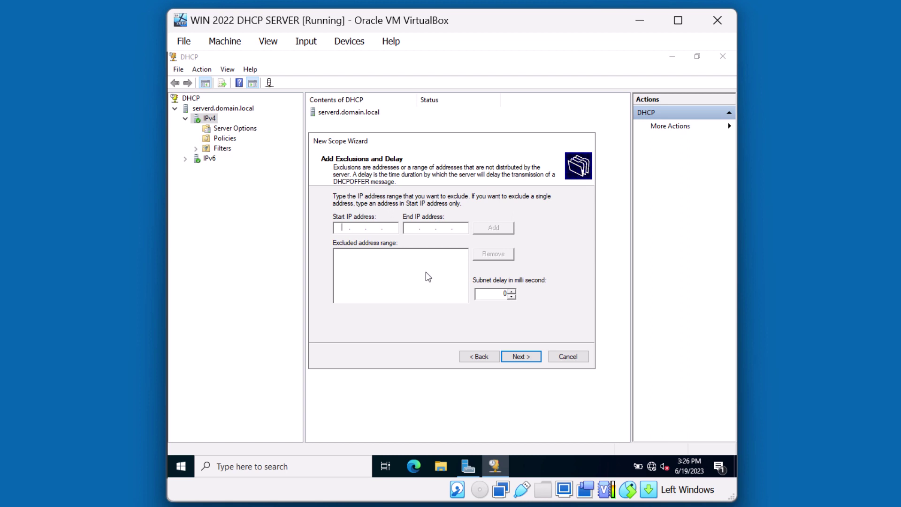
# Add an exclusion range from 192.168.1.1 to 192.168.1.20 and continue.
pyautogui.write('1921681')
pyautogui.write('1921')
pyautogui.write('68')
pyautogui.write('1.20')
pyautogui.click(490, 229)
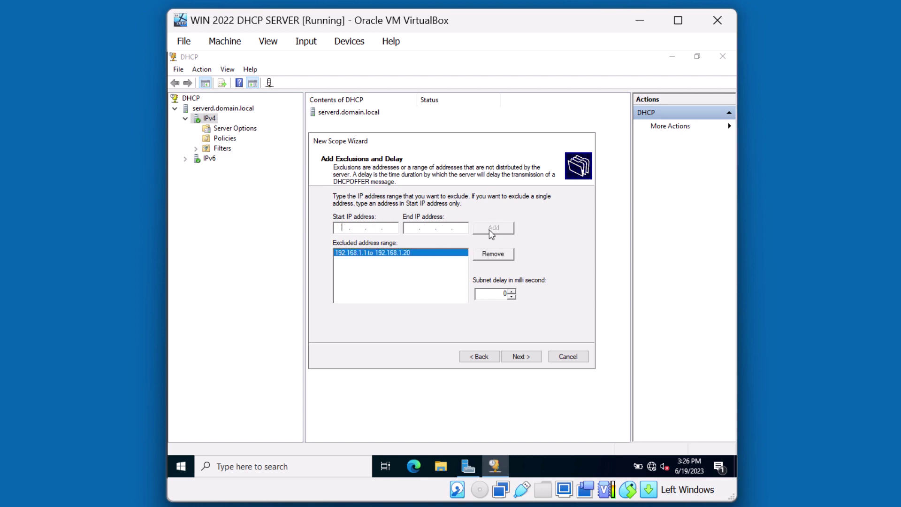
pyautogui.click(520, 358)
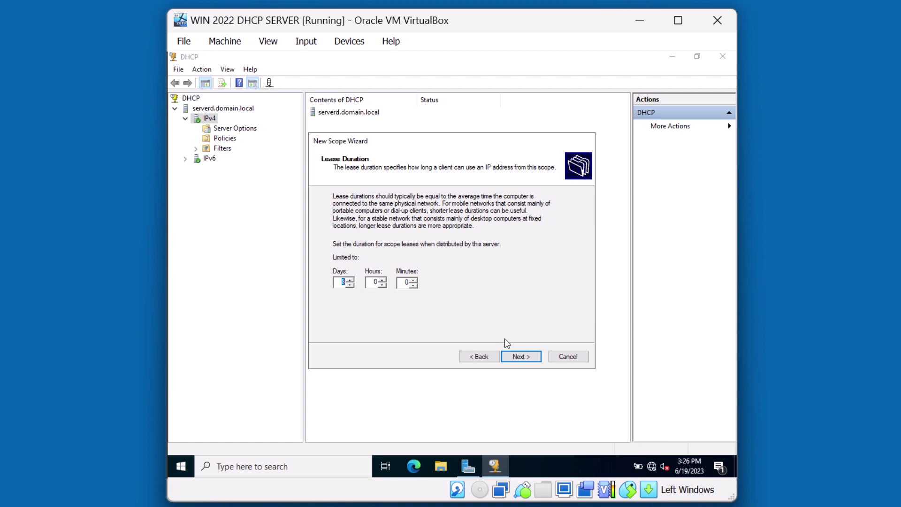
# Accept the 8-day lease, DNS servers 192.168.1.1/192.168.1.2, default WINS, and immediate activation.
pyautogui.click(518, 355)
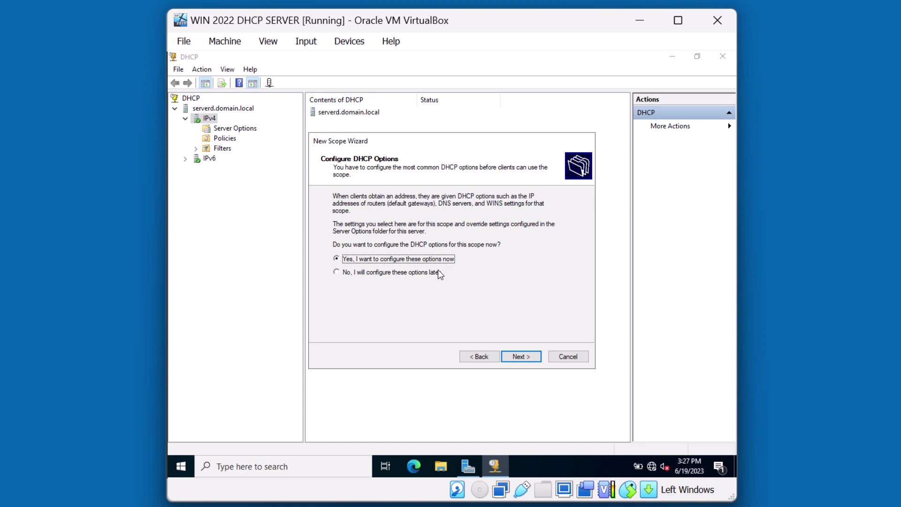
pyautogui.click(514, 357)
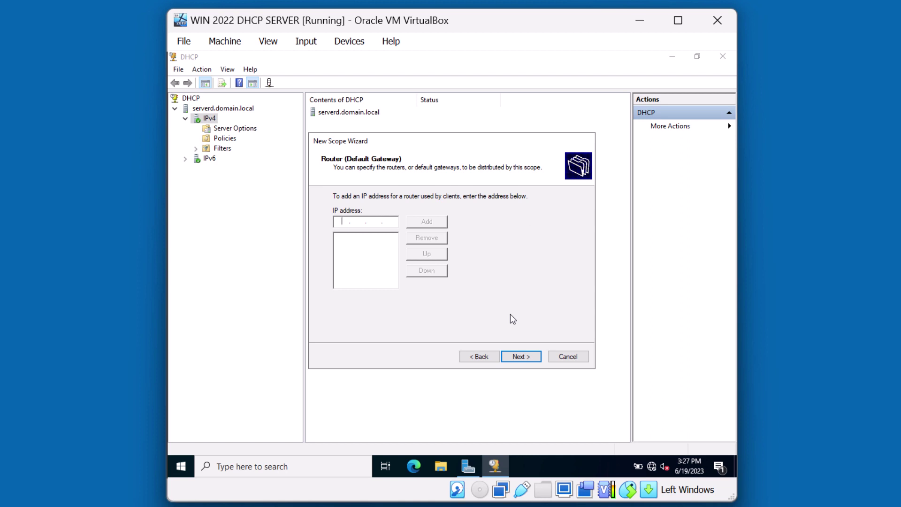
pyautogui.press('Return')
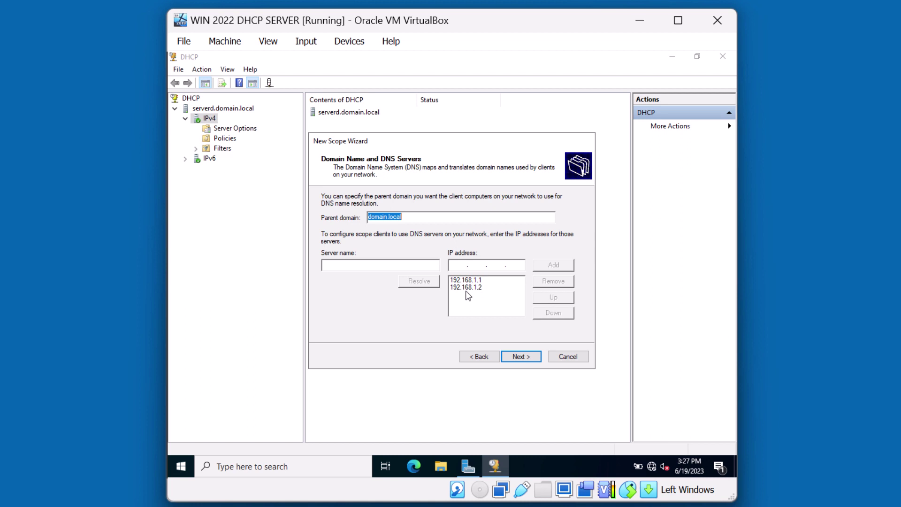
pyautogui.click(516, 357)
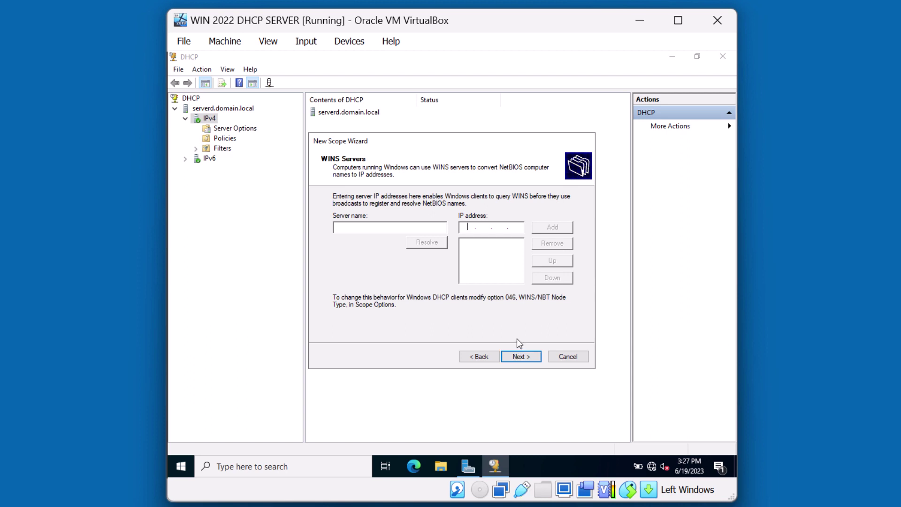
pyautogui.click(520, 356)
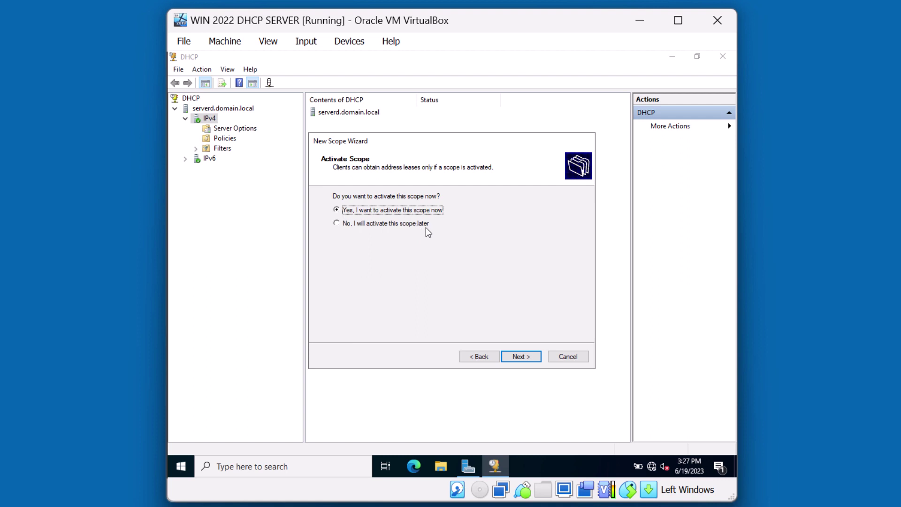
pyautogui.click(519, 356)
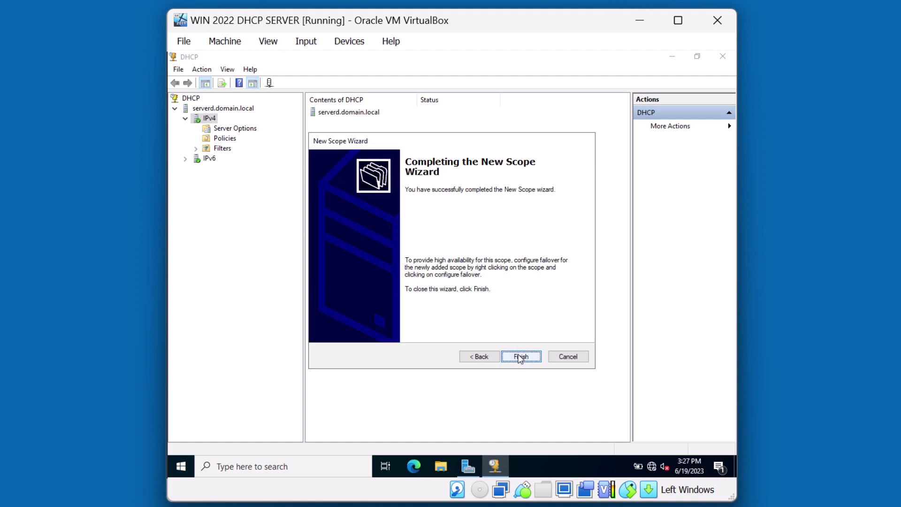
# Finish the wizard, view Scope [192.168.1.0]'s empty Address Leases, then switch to WIN 10 CLIENT.
pyautogui.click(520, 356)
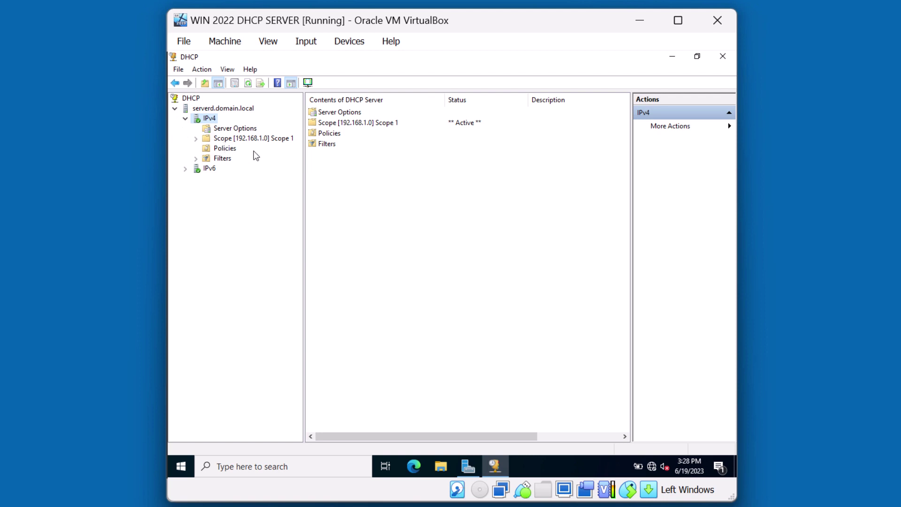
pyautogui.click(195, 138)
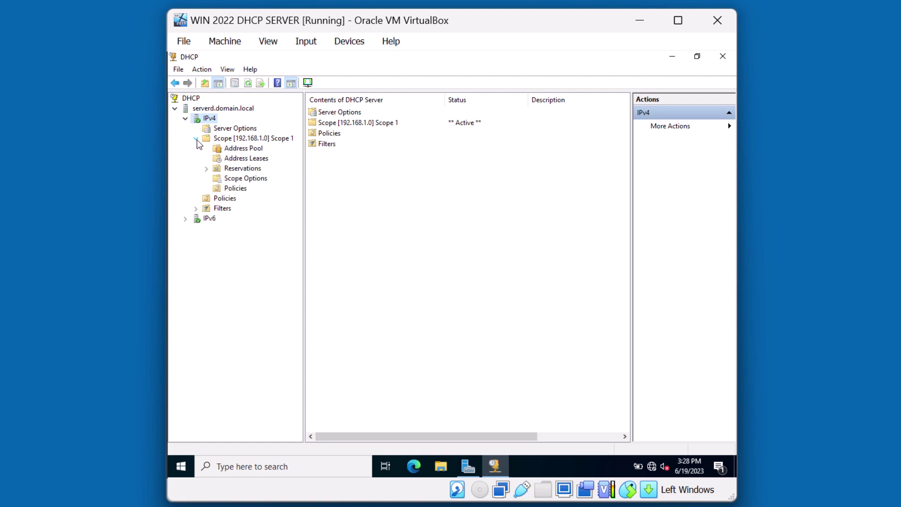
pyautogui.click(237, 158)
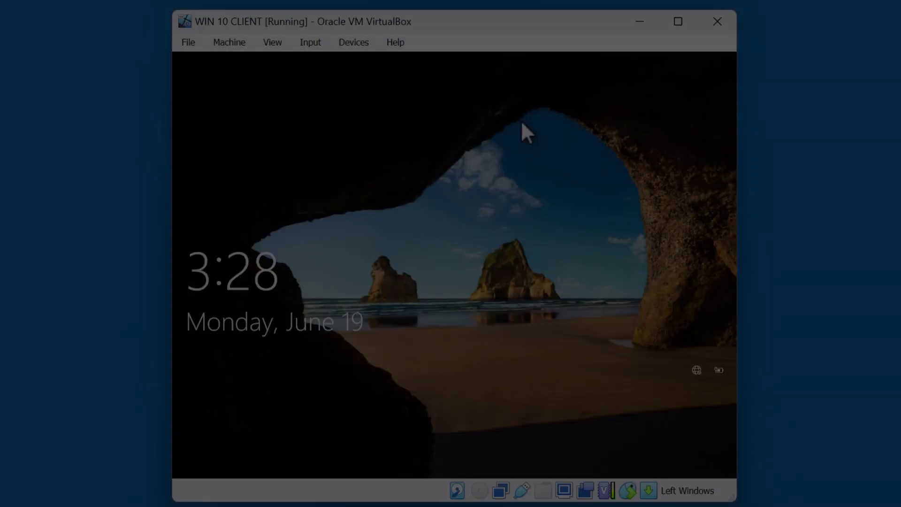
pyautogui.click(521, 120)
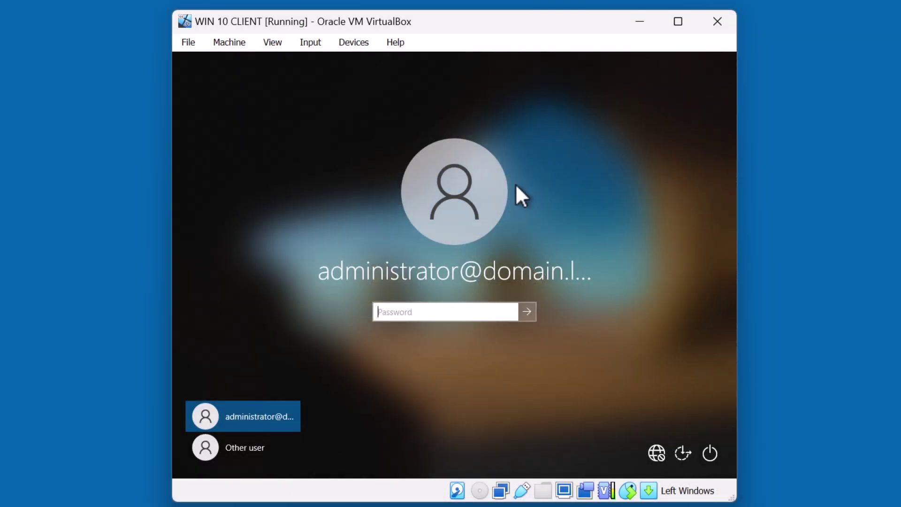
# Sign in to the Windows 10 client with the account password and open its network adapter list.
pyautogui.write('••••••••')
pyautogui.press('Return')
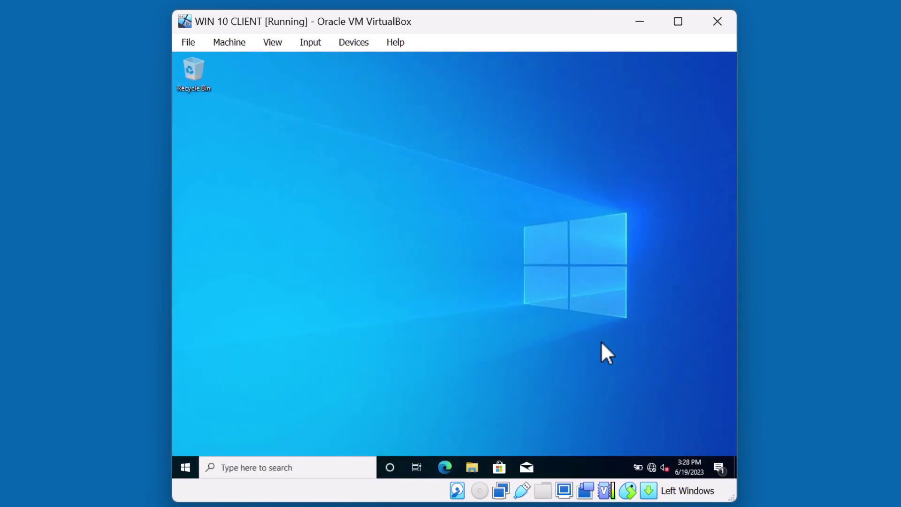
pyautogui.rightClick(652, 467)
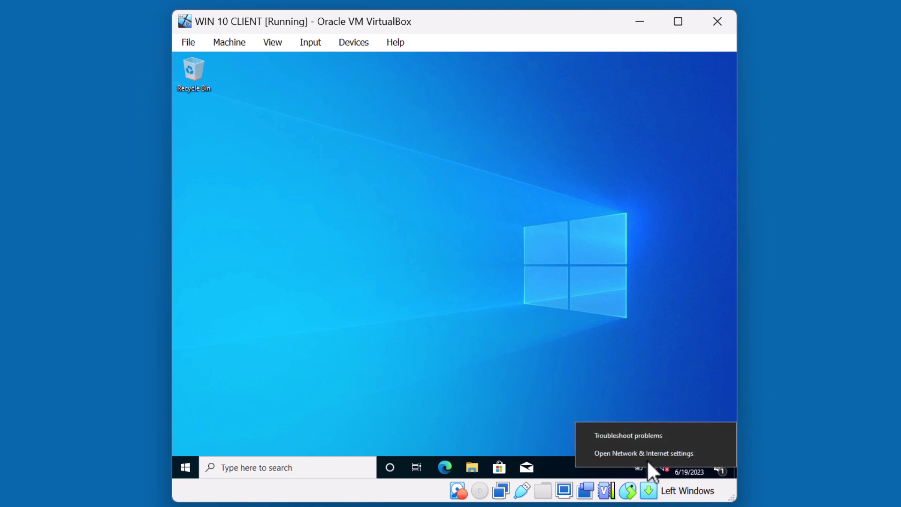
pyautogui.click(642, 451)
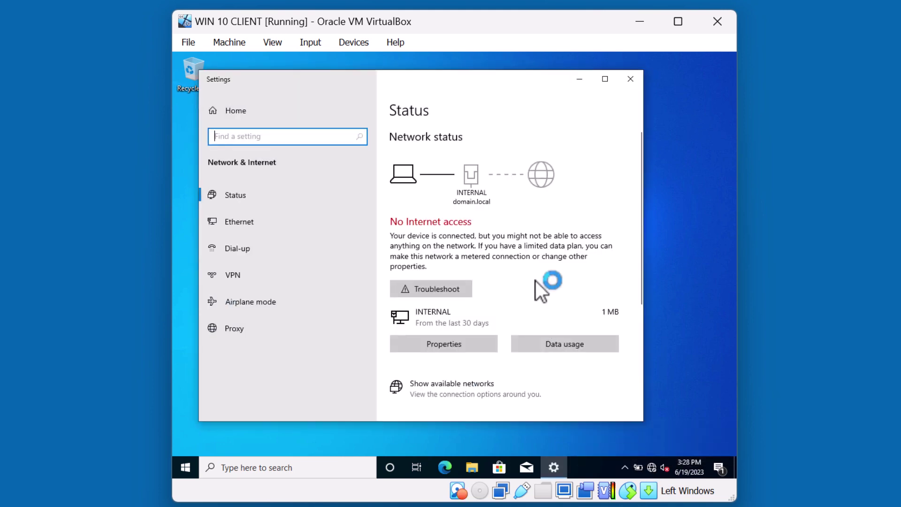
pyautogui.scroll(-3, 480, 299)
pyautogui.click(479, 300)
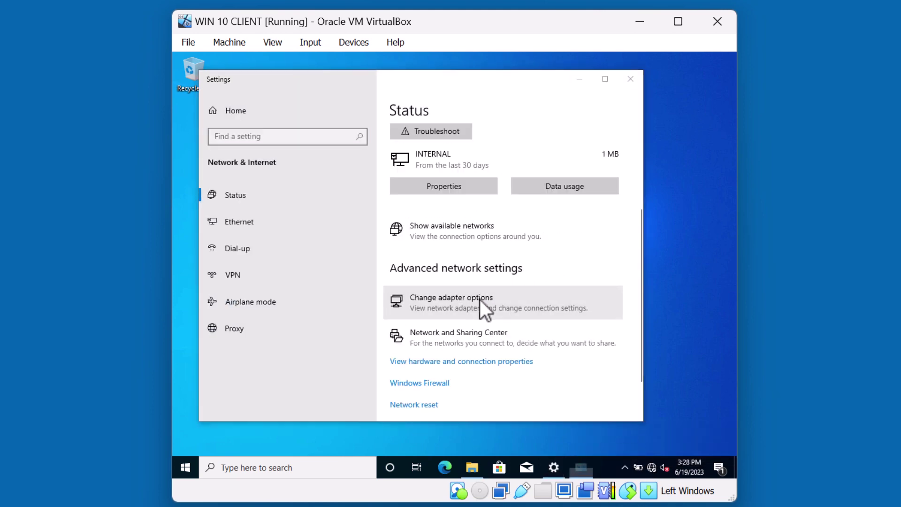
# Confirm the INTERNAL adapter's IPv4 obtains IP and DNS automatically, then close all windows.
pyautogui.rightClick(319, 181)
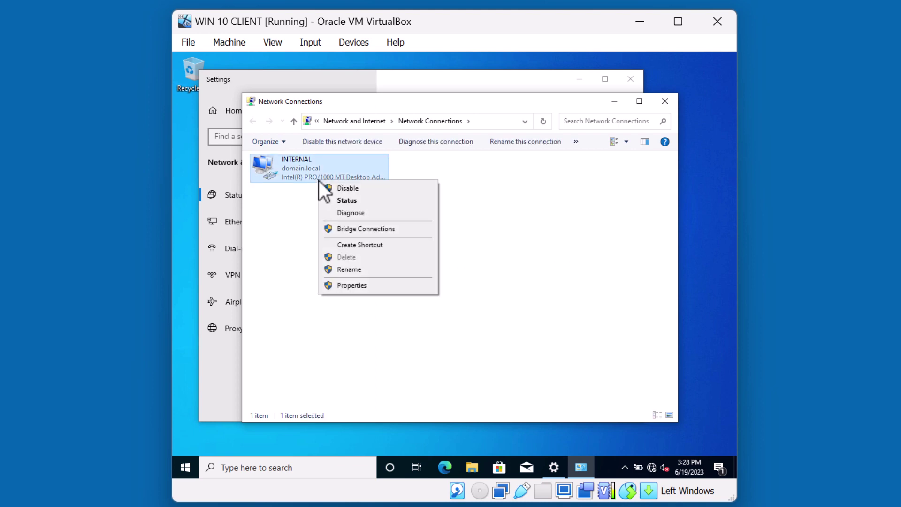
pyautogui.click(355, 285)
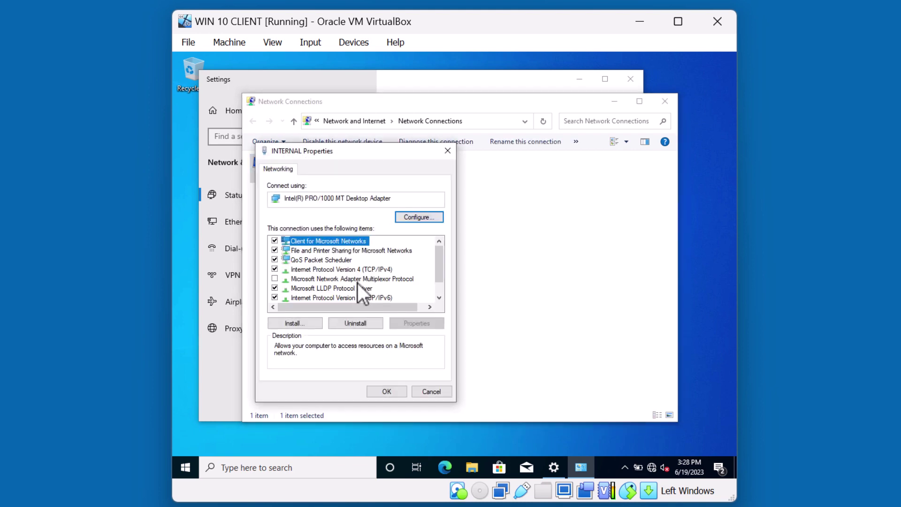
pyautogui.click(372, 270)
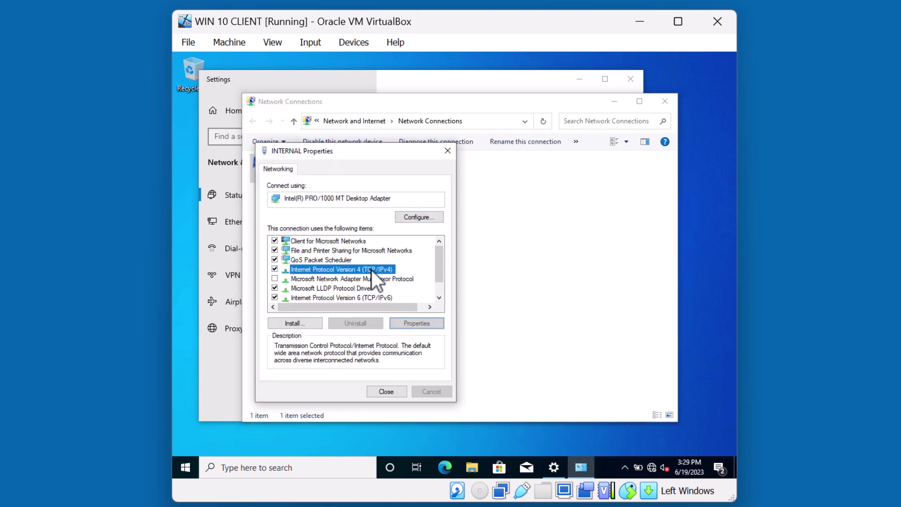
pyautogui.click(415, 324)
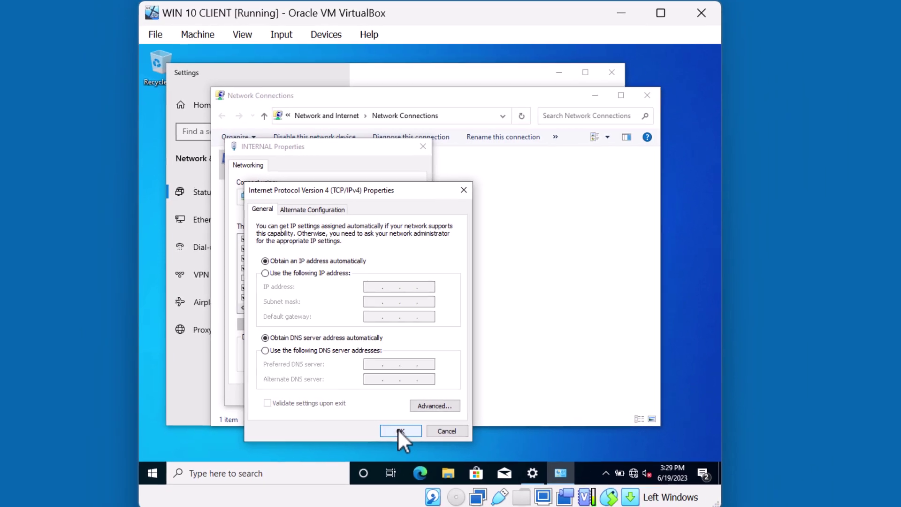
pyautogui.click(576, 438)
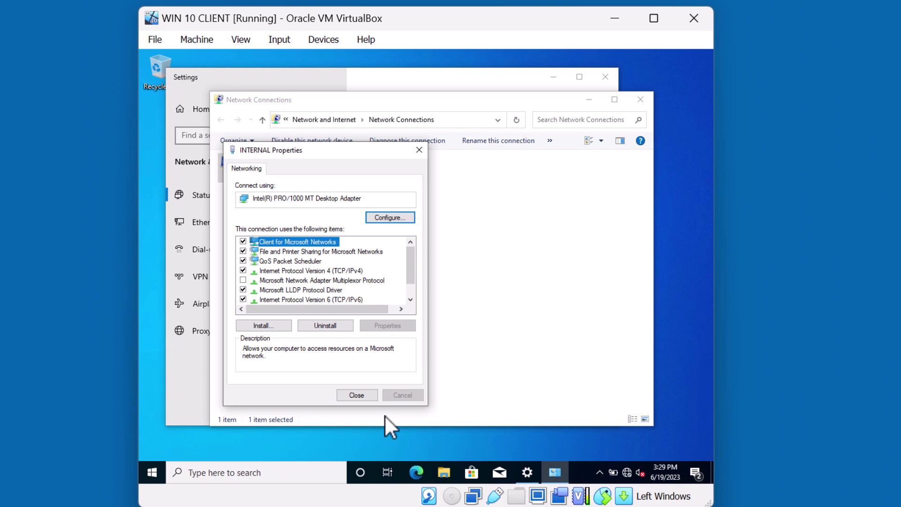
pyautogui.click(367, 396)
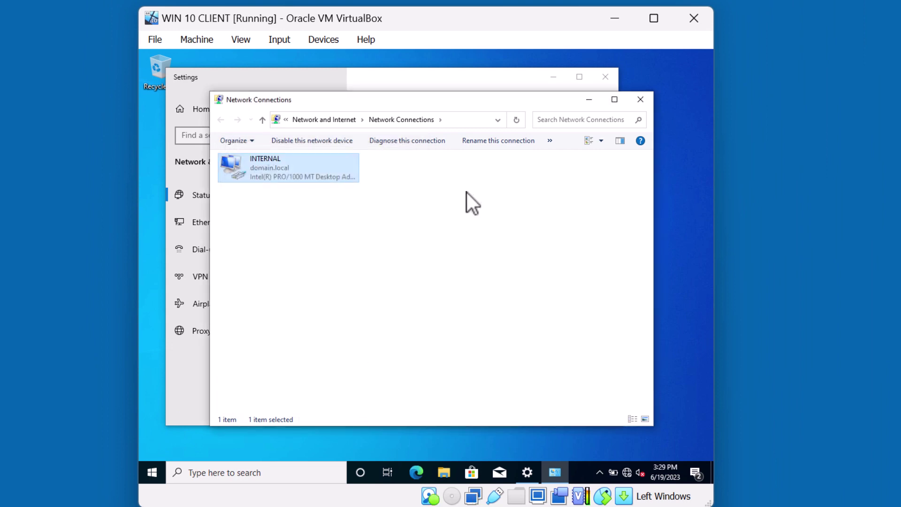
pyautogui.click(639, 100)
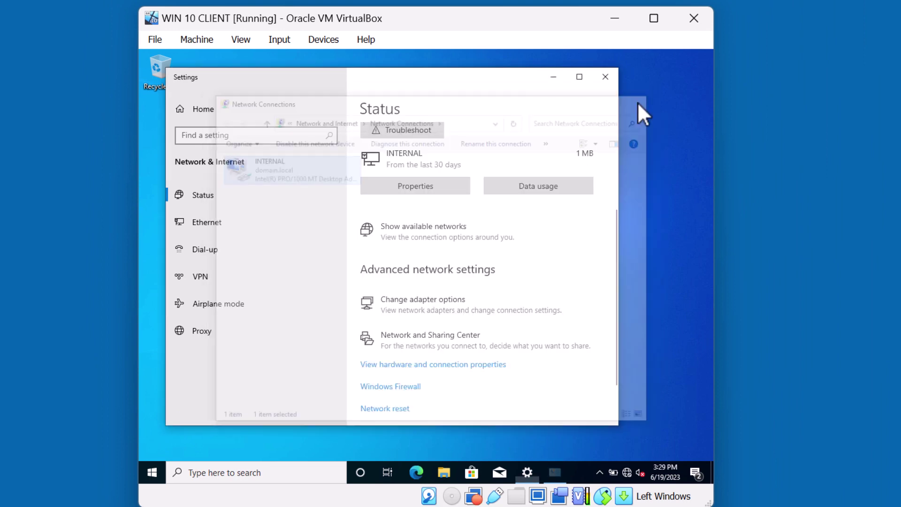
pyautogui.click(606, 77)
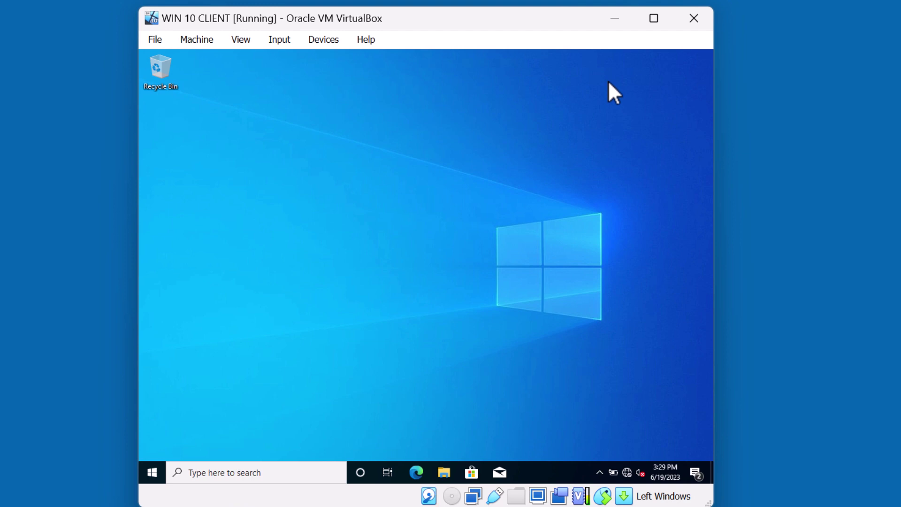
# Run ipconfig in an administrator Command Prompt, showing the client's address 192.168.1.21.
pyautogui.click(311, 472)
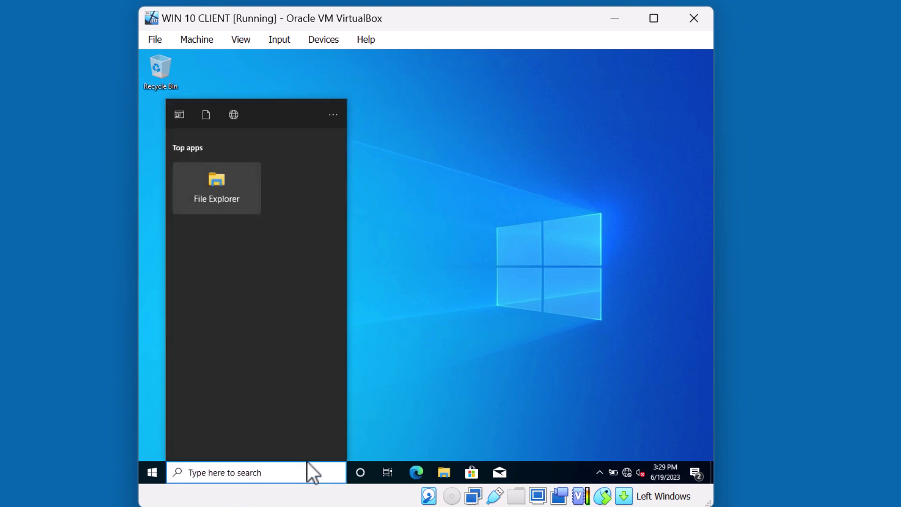
pyautogui.press('Escape')
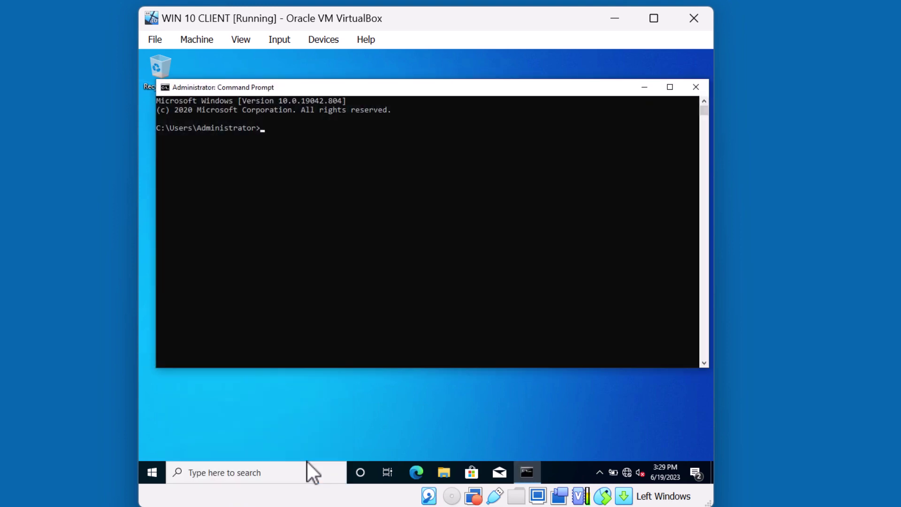
pyautogui.write('config')
pyautogui.press('Return')
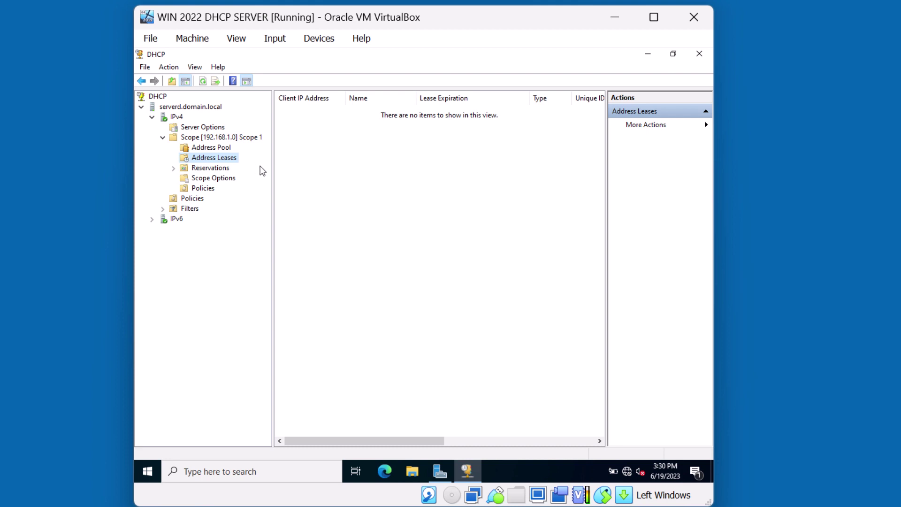
# Refresh Address Leases to reveal 192.168.1.21 leased to CLIENT10.domain.local.
pyautogui.rightClick(231, 158)
pyautogui.click(237, 182)
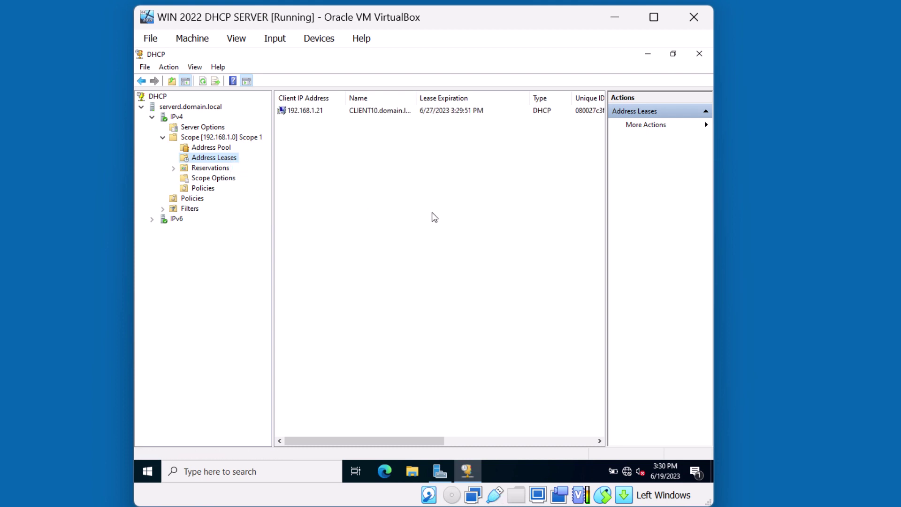